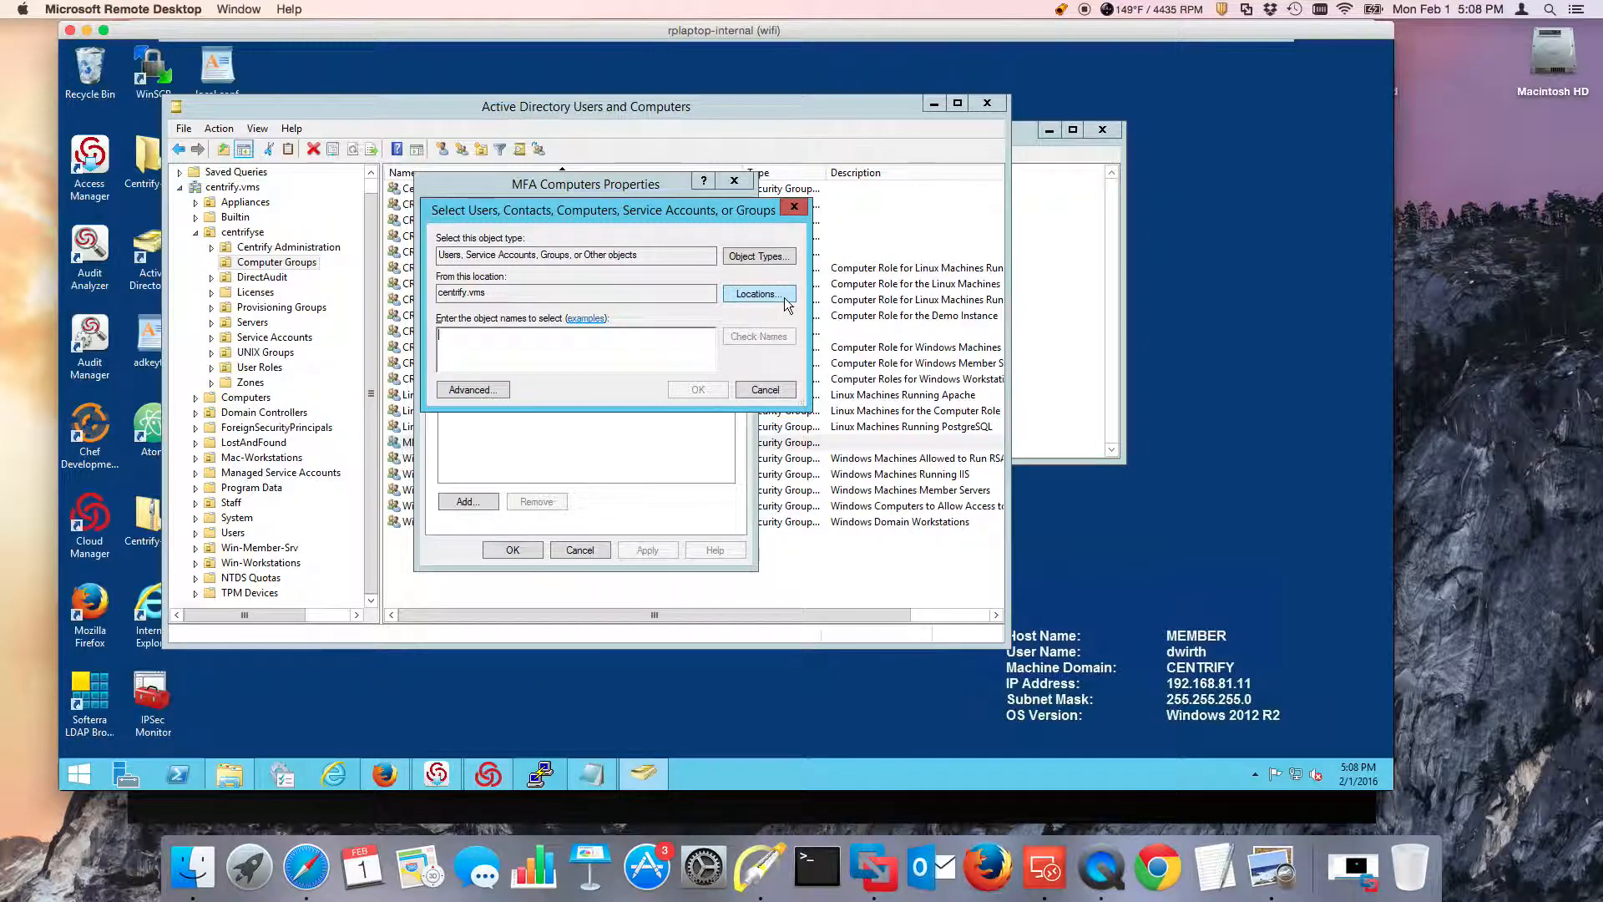
# Include computers among the object types available when adding members to the MFA Computers group.
pyautogui.click(755, 294)
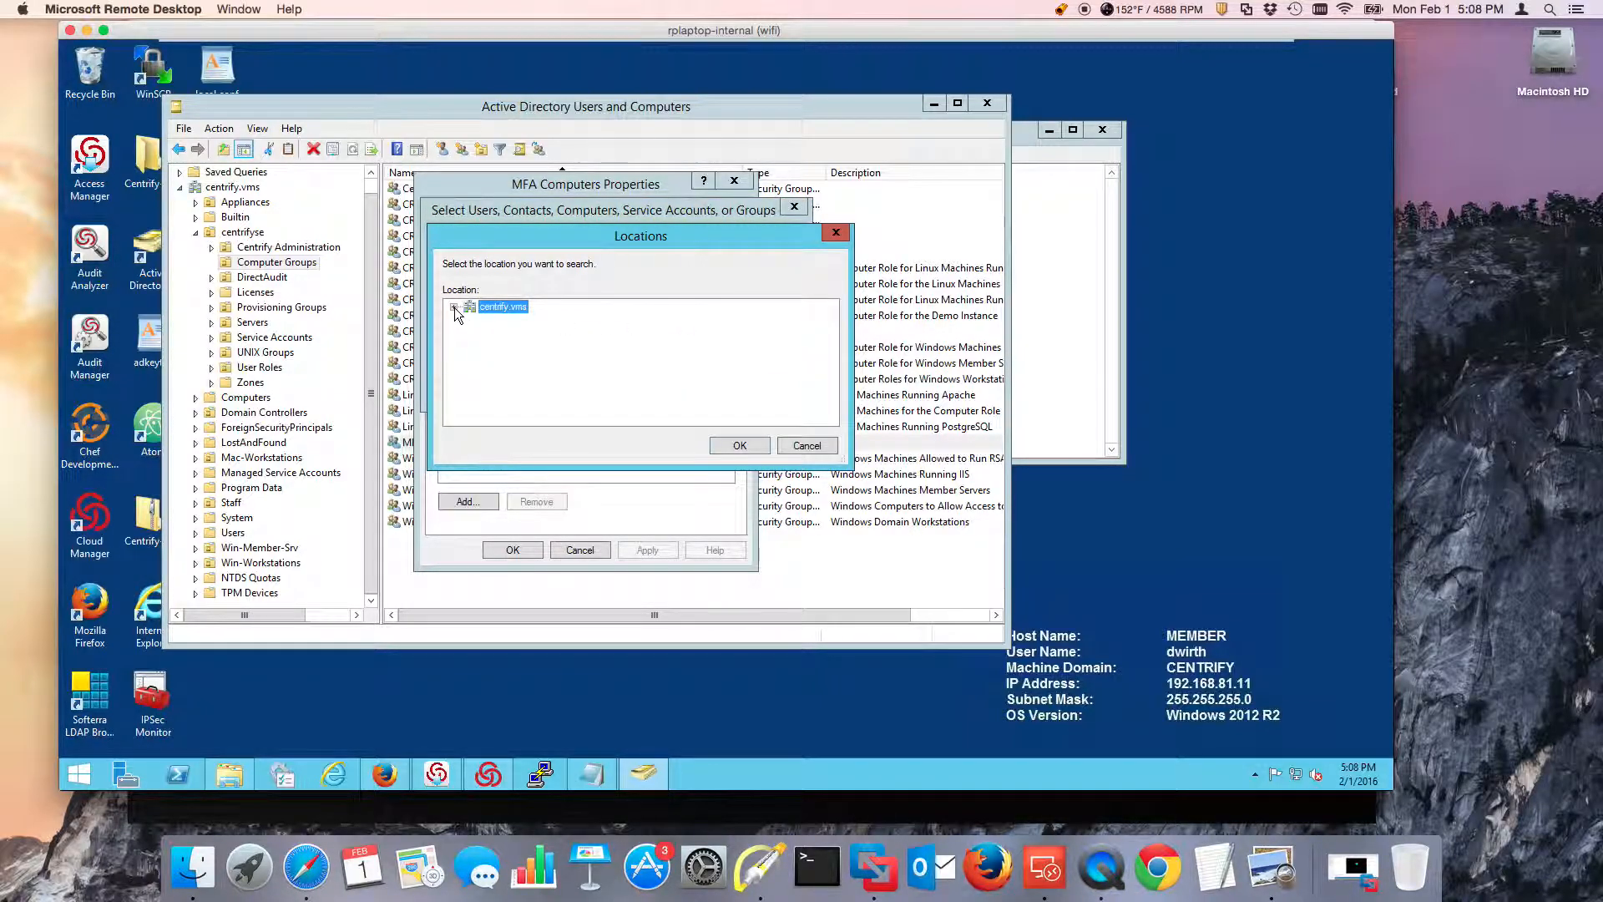
pyautogui.click(807, 445)
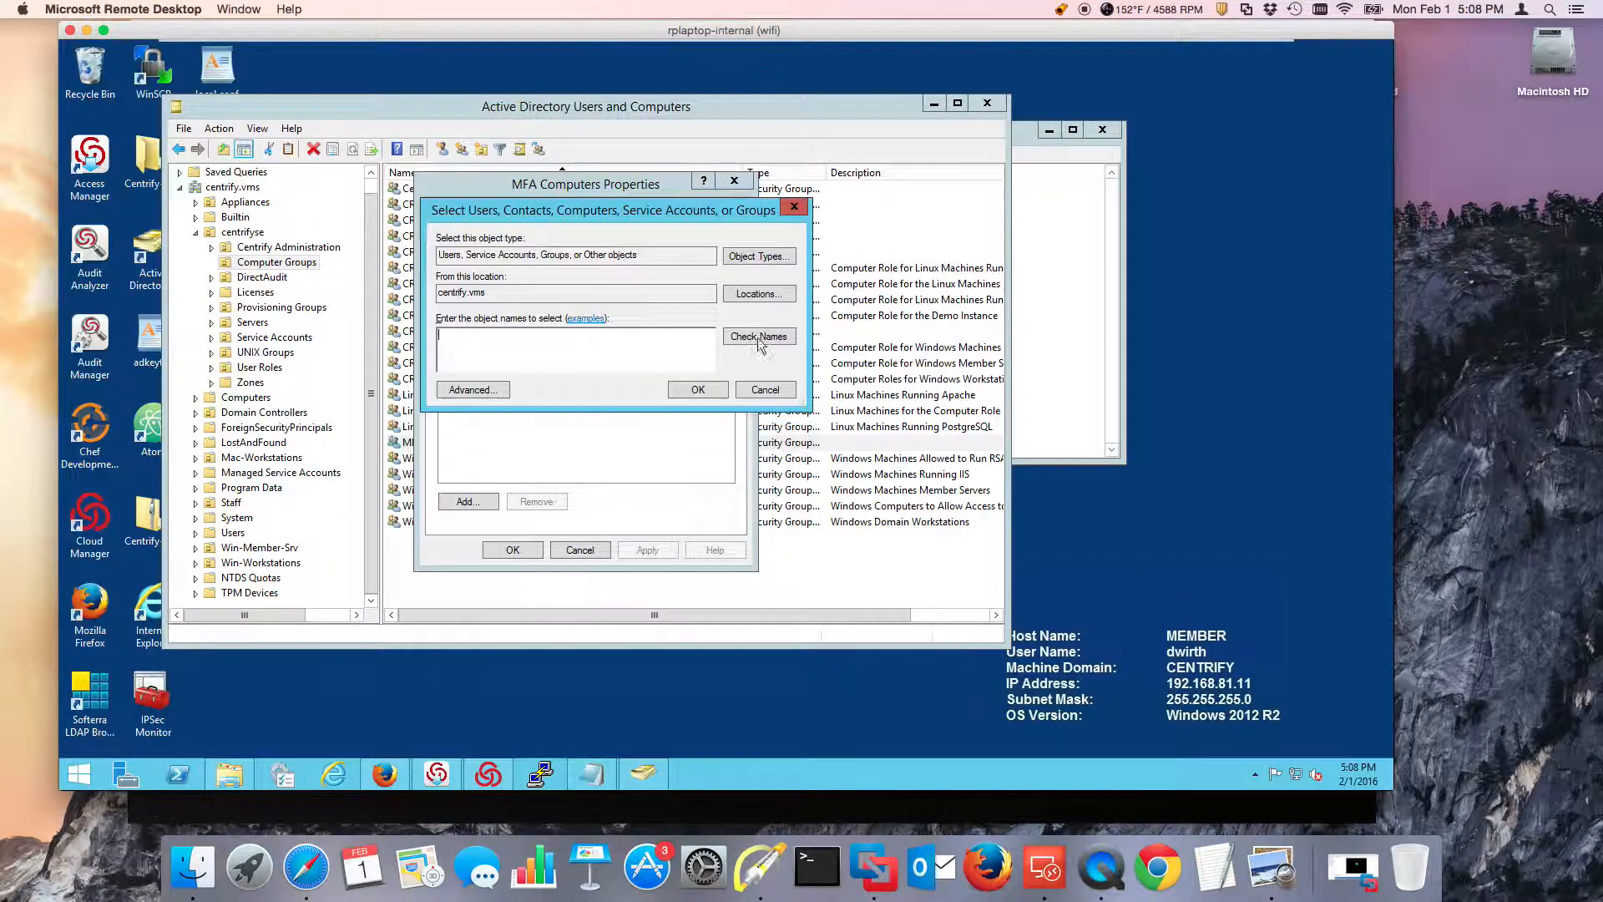
pyautogui.click(748, 256)
pyautogui.click(453, 349)
pyautogui.click(740, 445)
# Add the computer linux3 as a member of the MFA Computers group and save the group's properties.
pyautogui.click(486, 346)
pyautogui.write('linu')
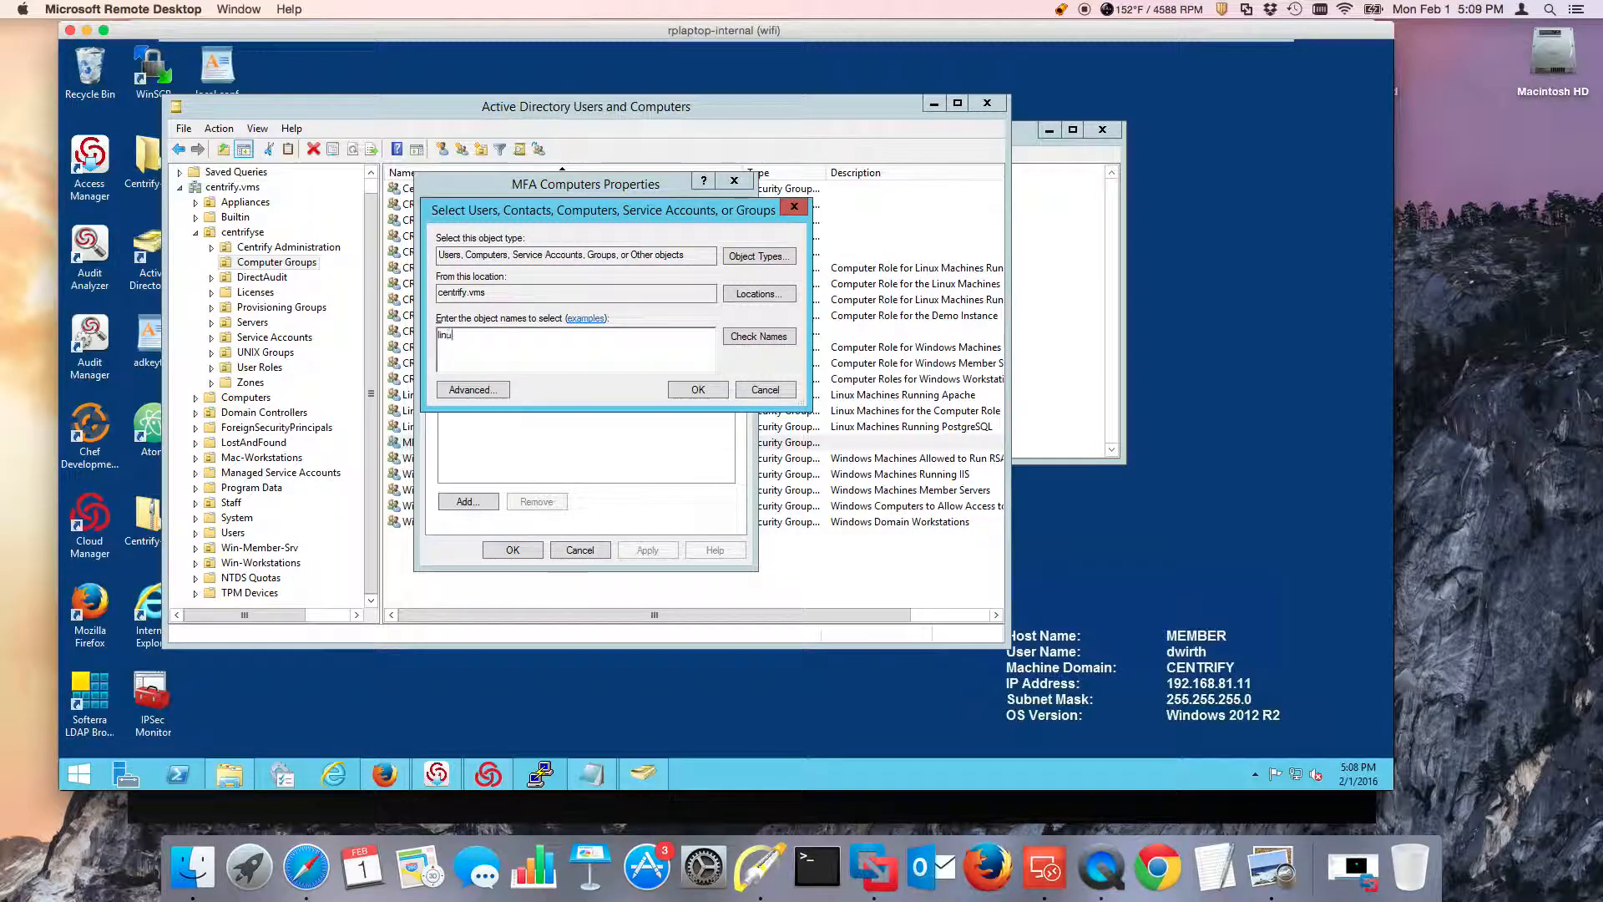
pyautogui.write('x3')
pyautogui.click(698, 390)
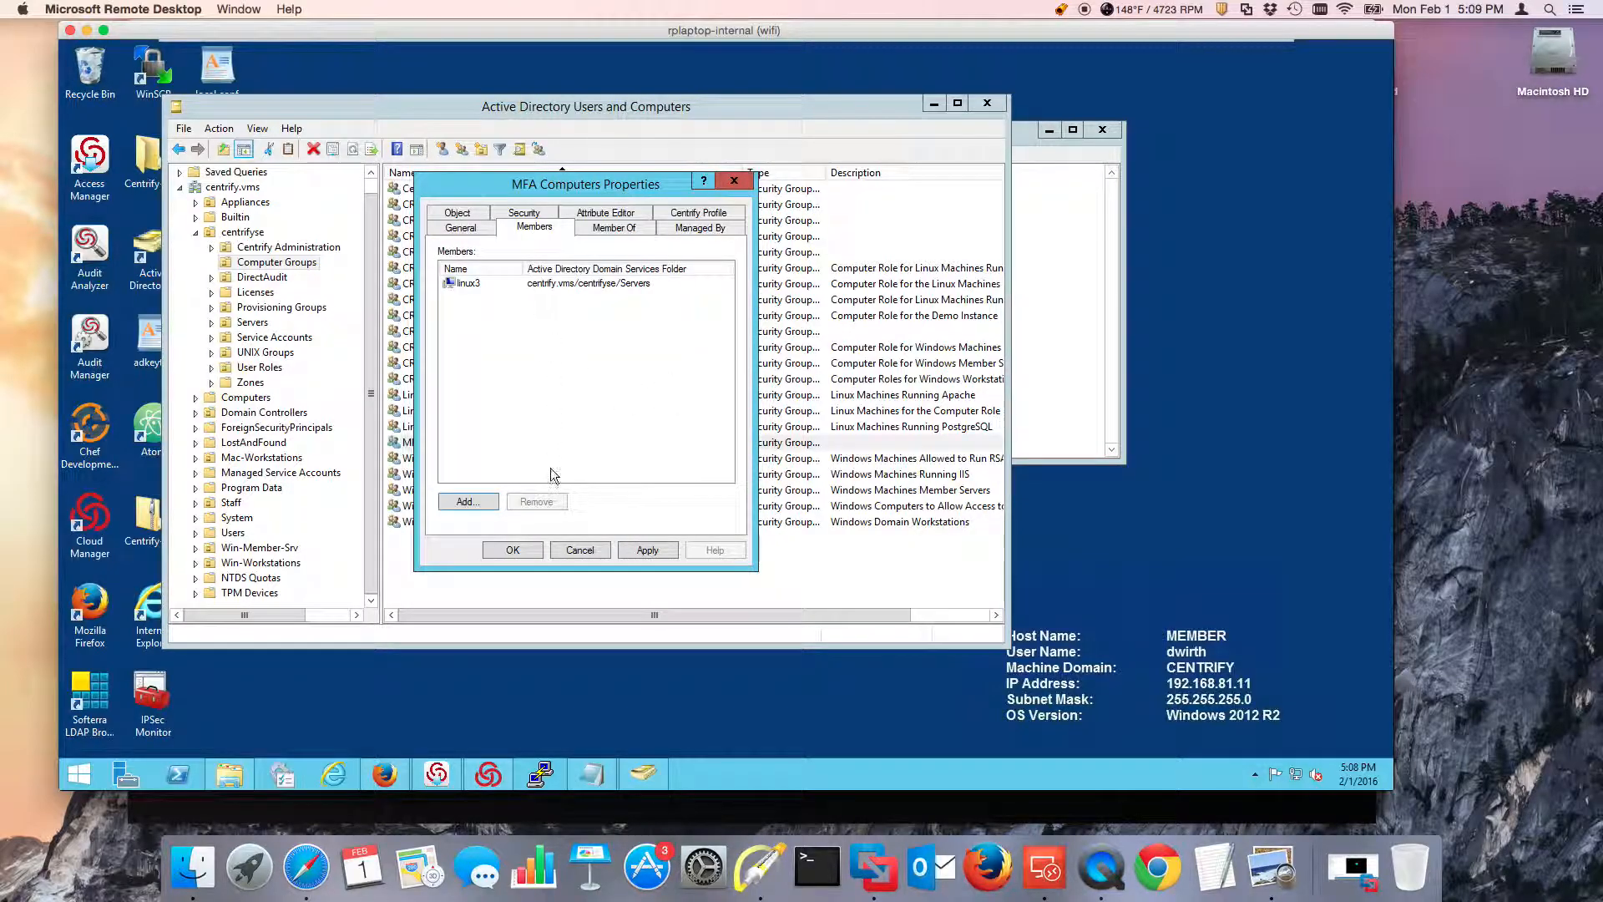
pyautogui.click(518, 549)
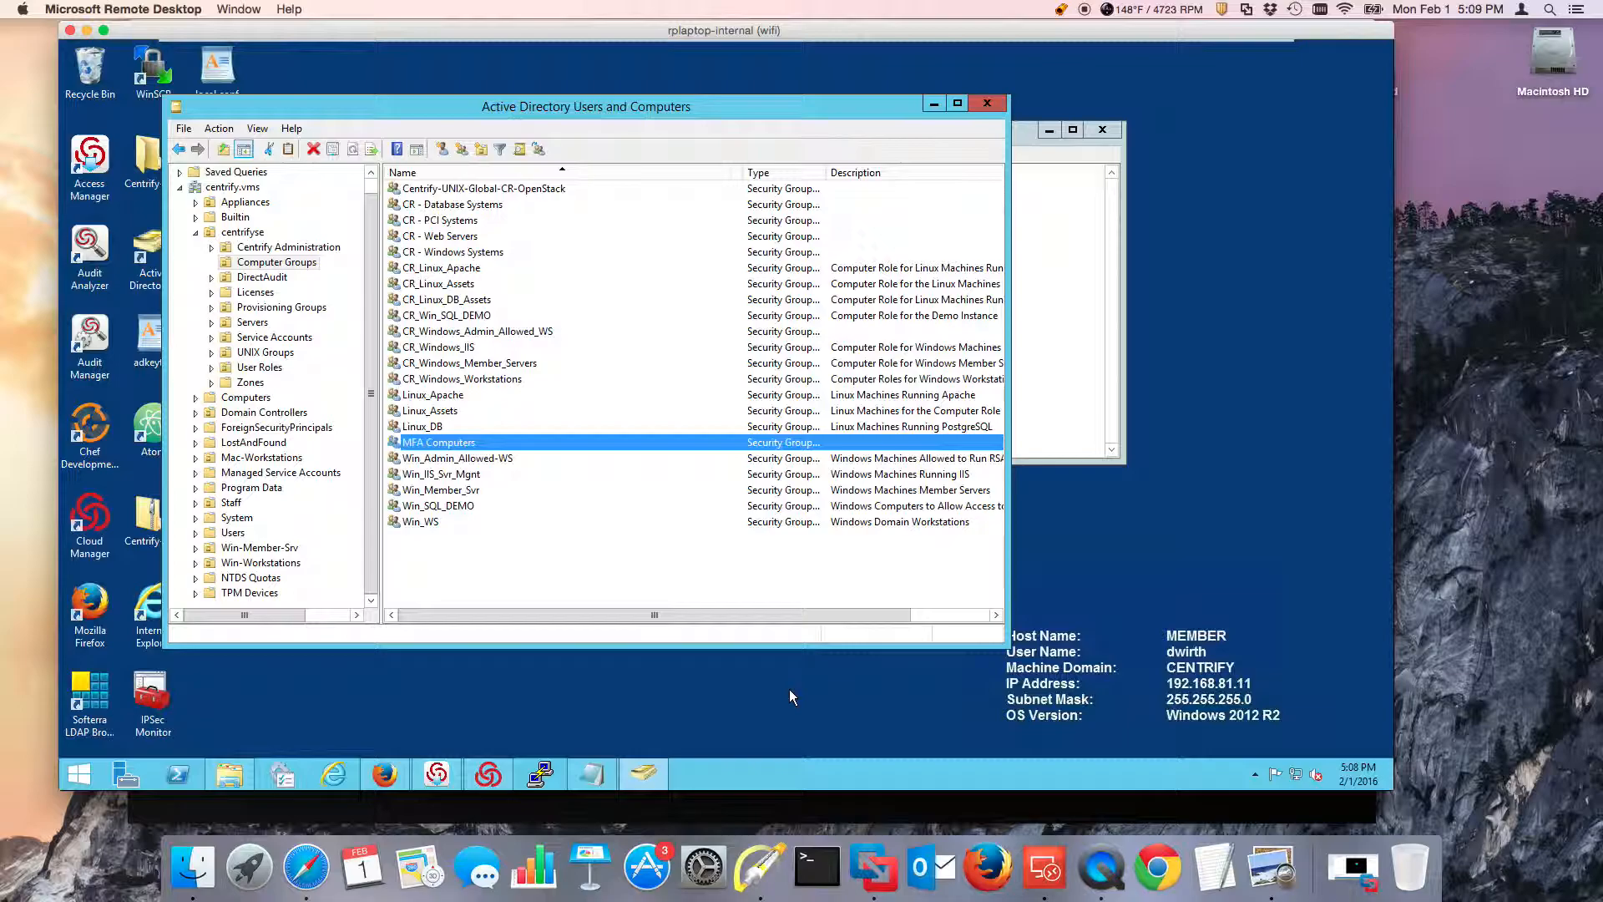
# Switch to Cloud Manager in Firefox and start a new role named "MFA Computers".
pyautogui.click(384, 775)
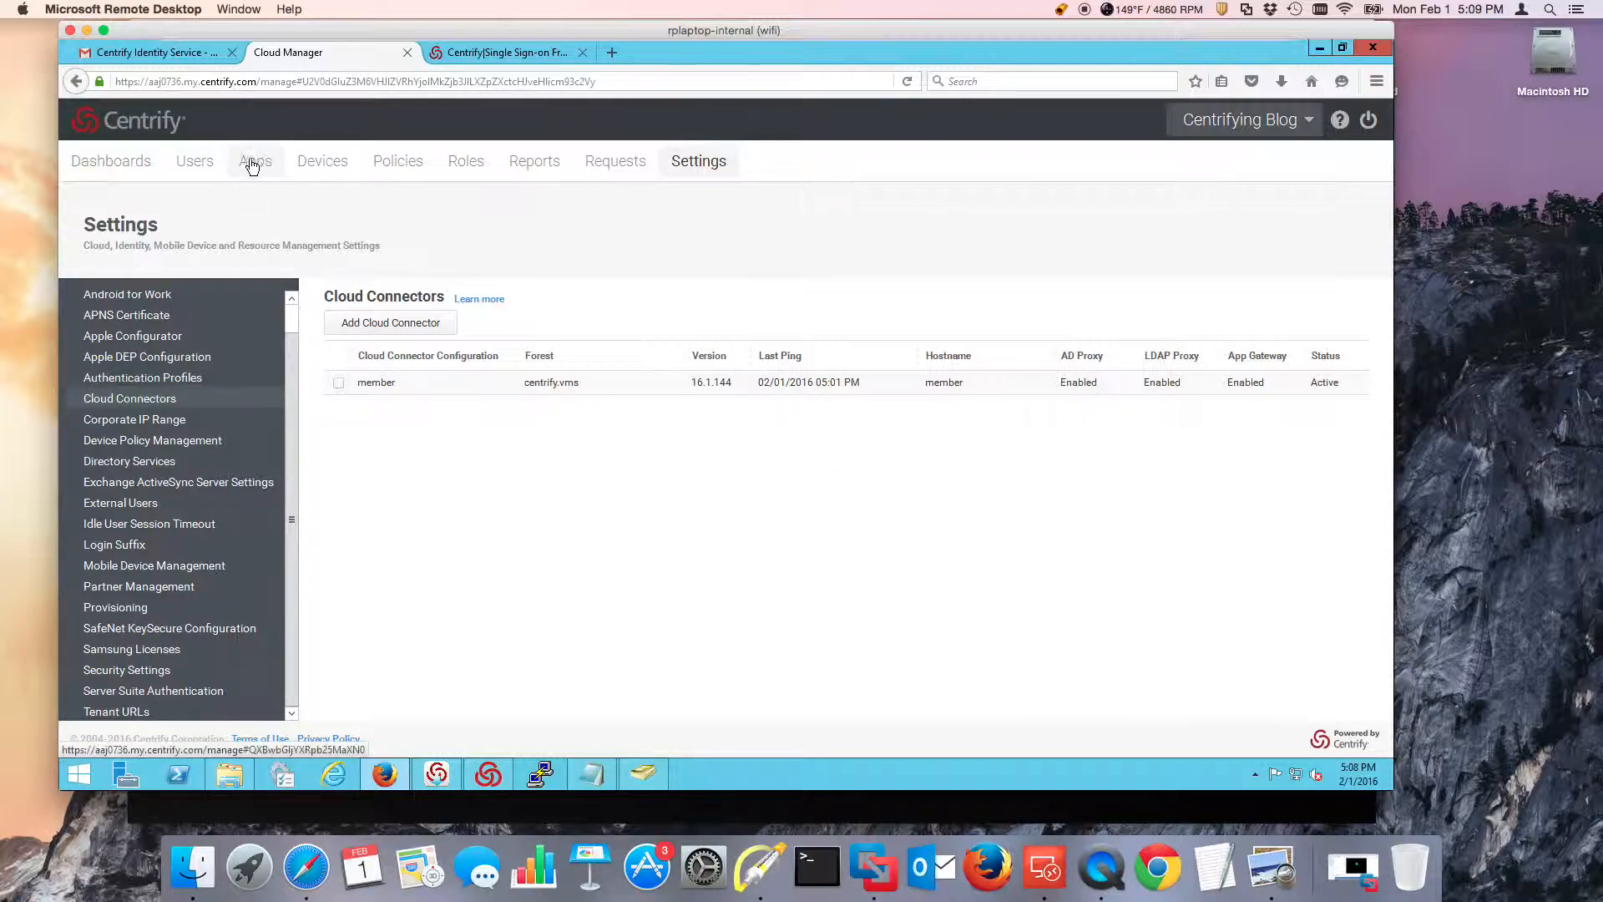
pyautogui.click(459, 164)
pyautogui.click(123, 217)
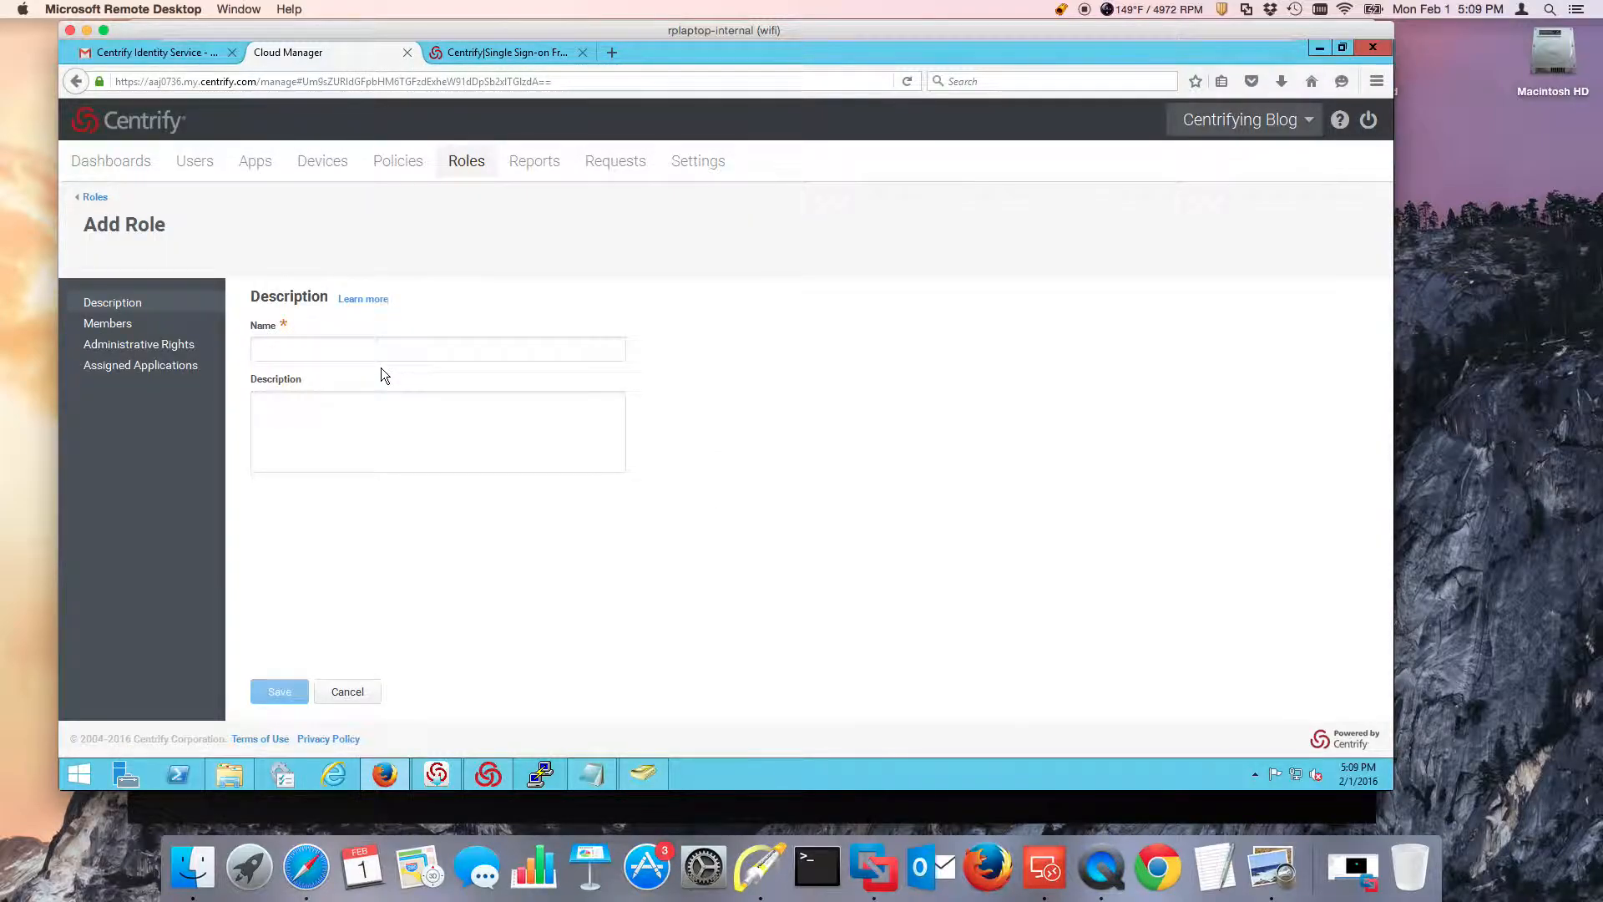
pyautogui.click(335, 348)
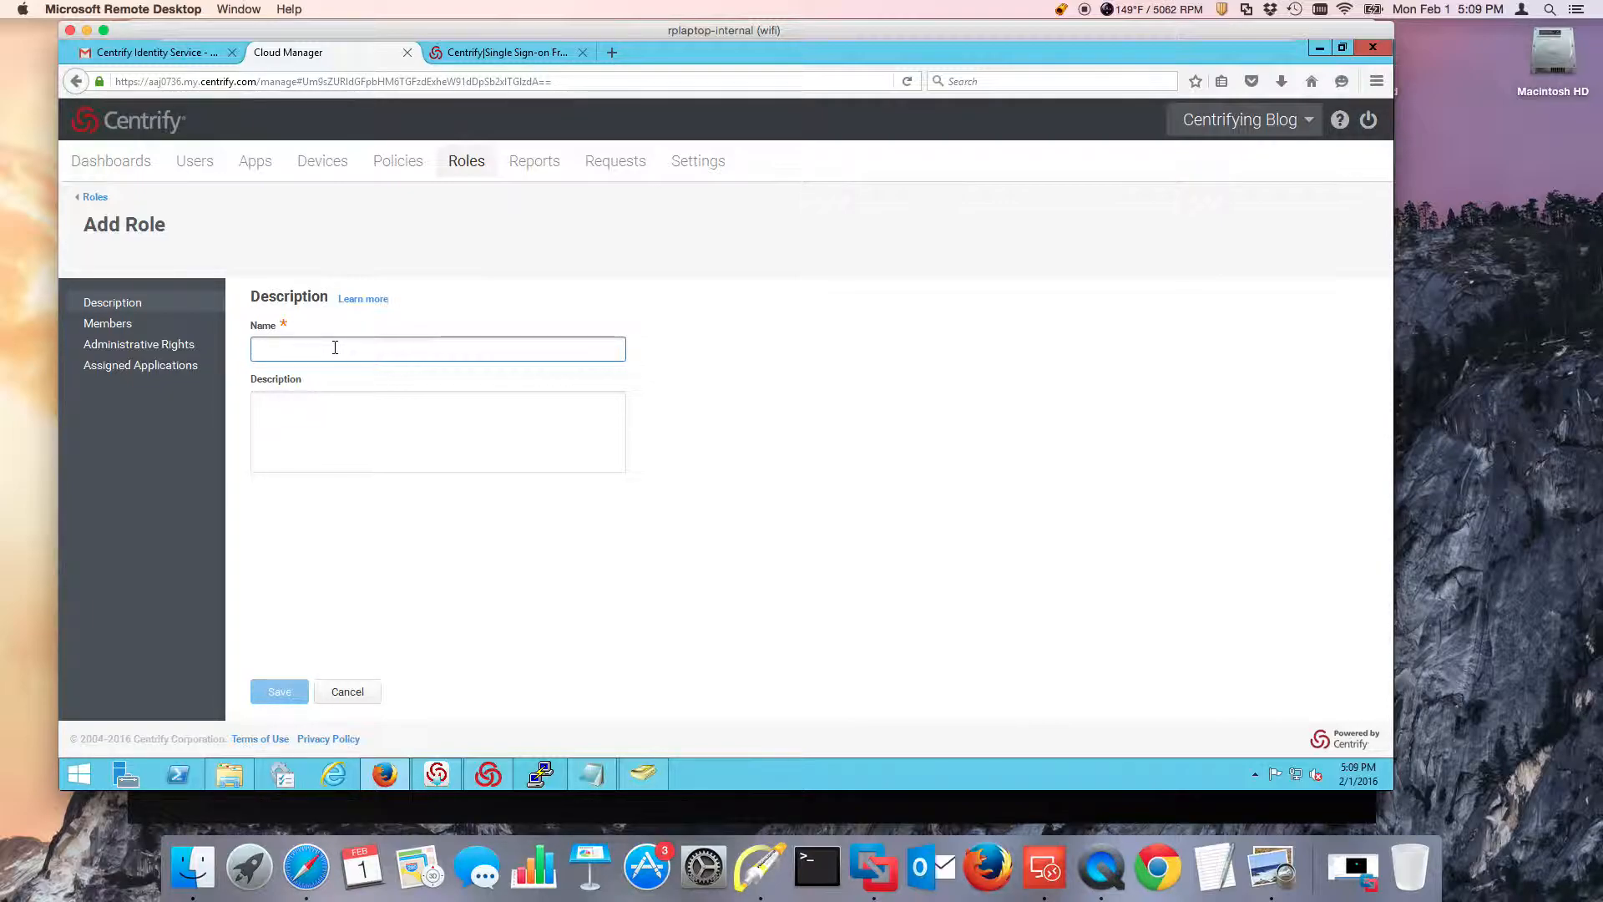
pyautogui.write('MFA Computers')
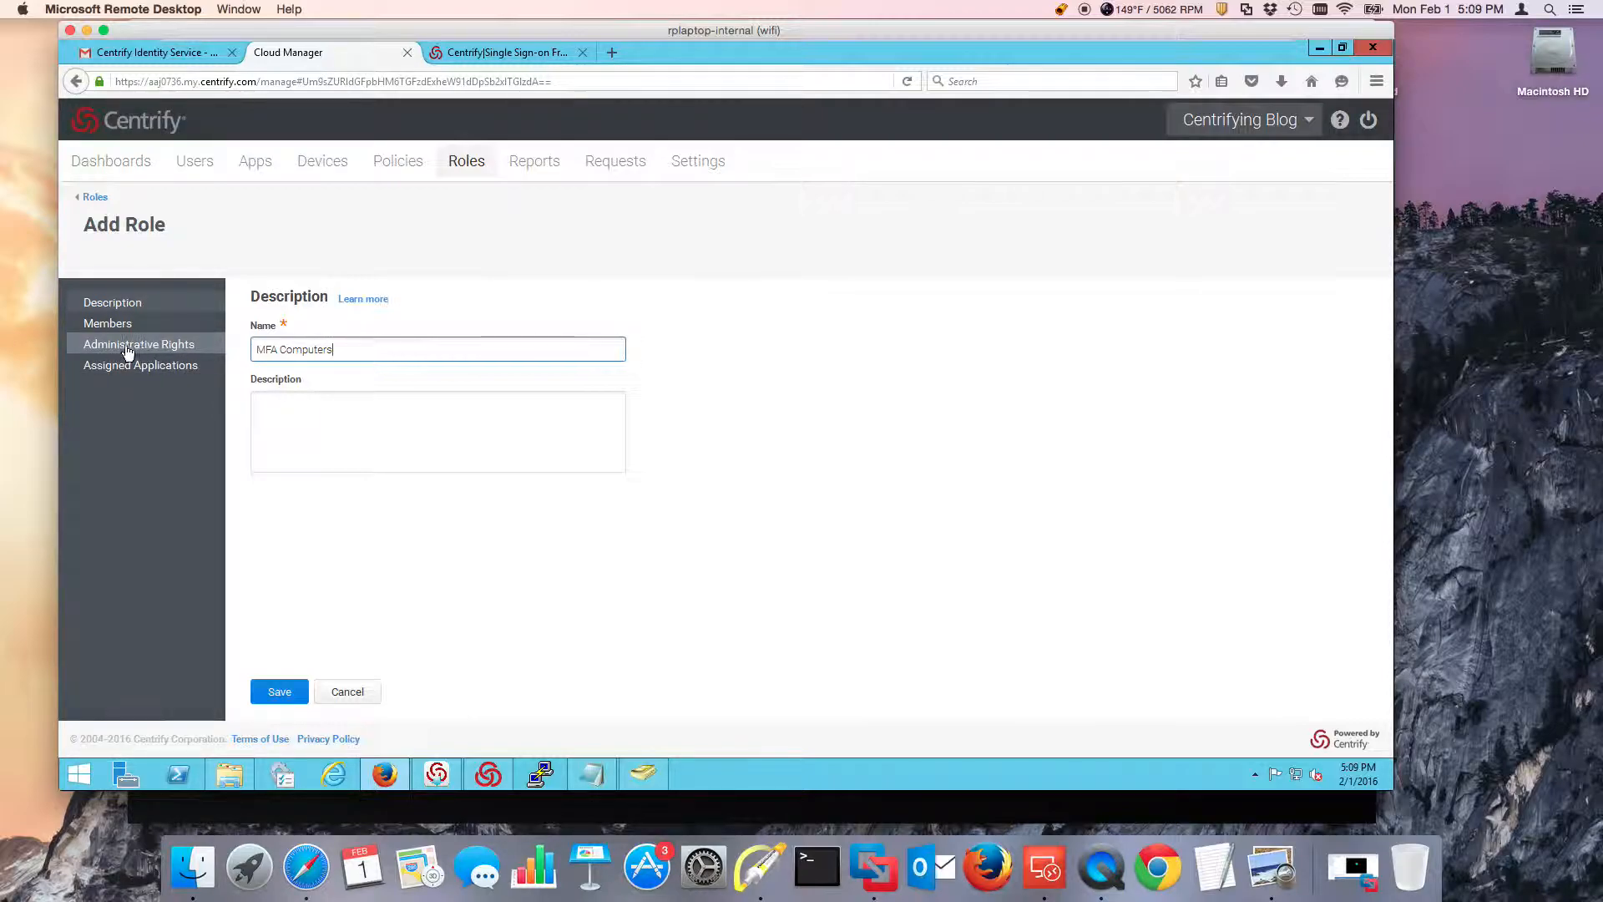
# Search for "mfa" and add the MFA Computers Active Directory group as a member of the new role.
pyautogui.click(115, 324)
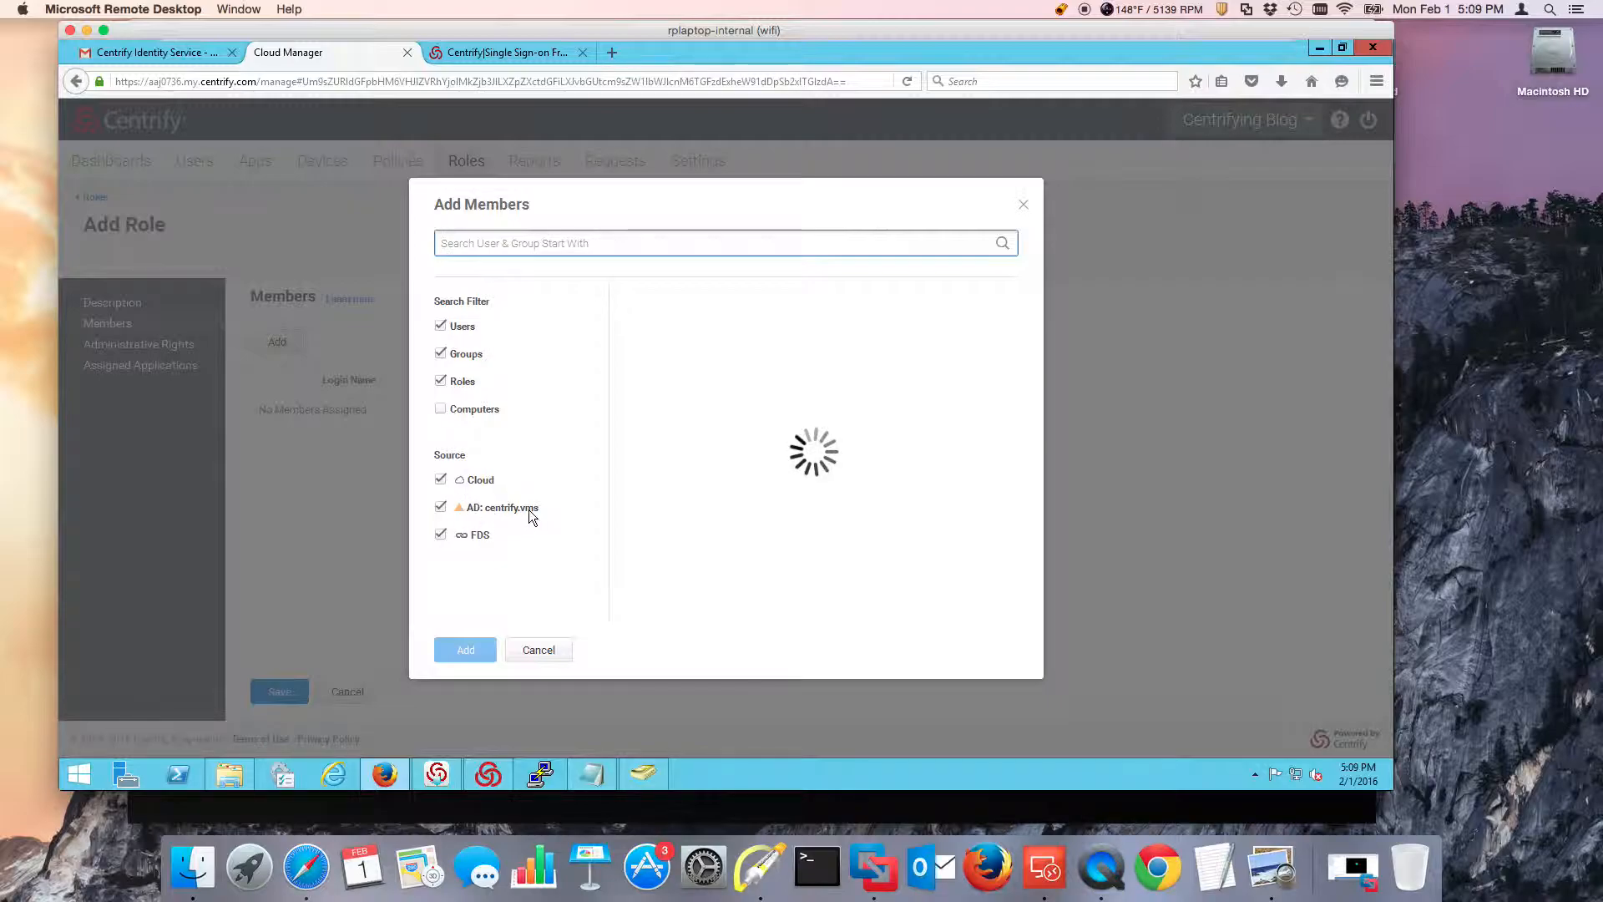
pyautogui.write('mf')
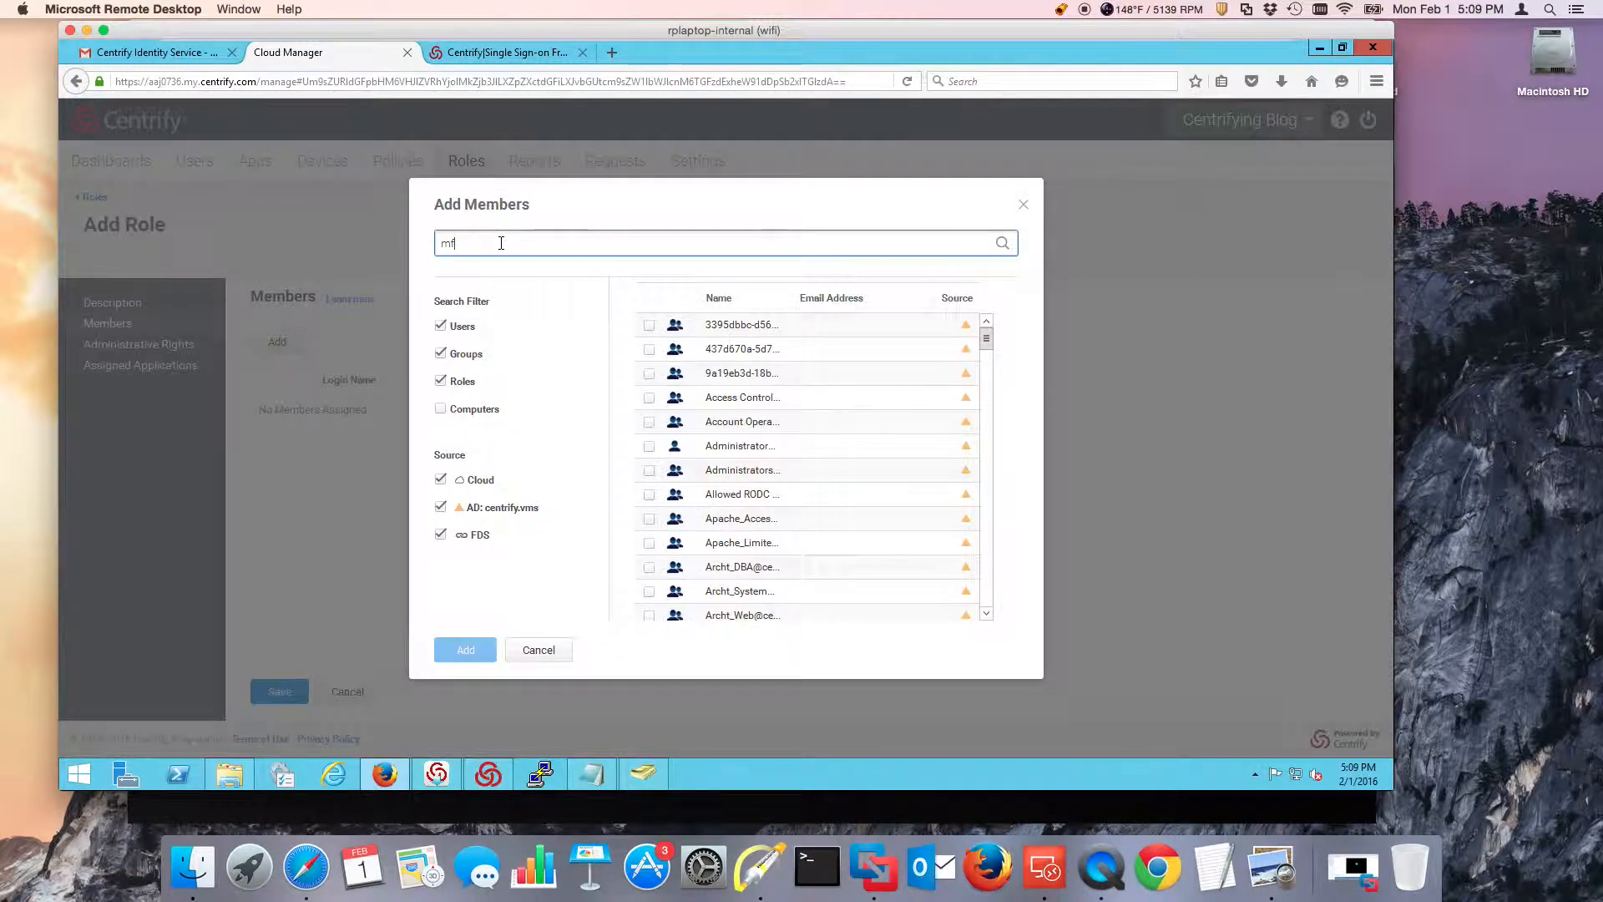
pyautogui.write('a')
pyautogui.click(648, 325)
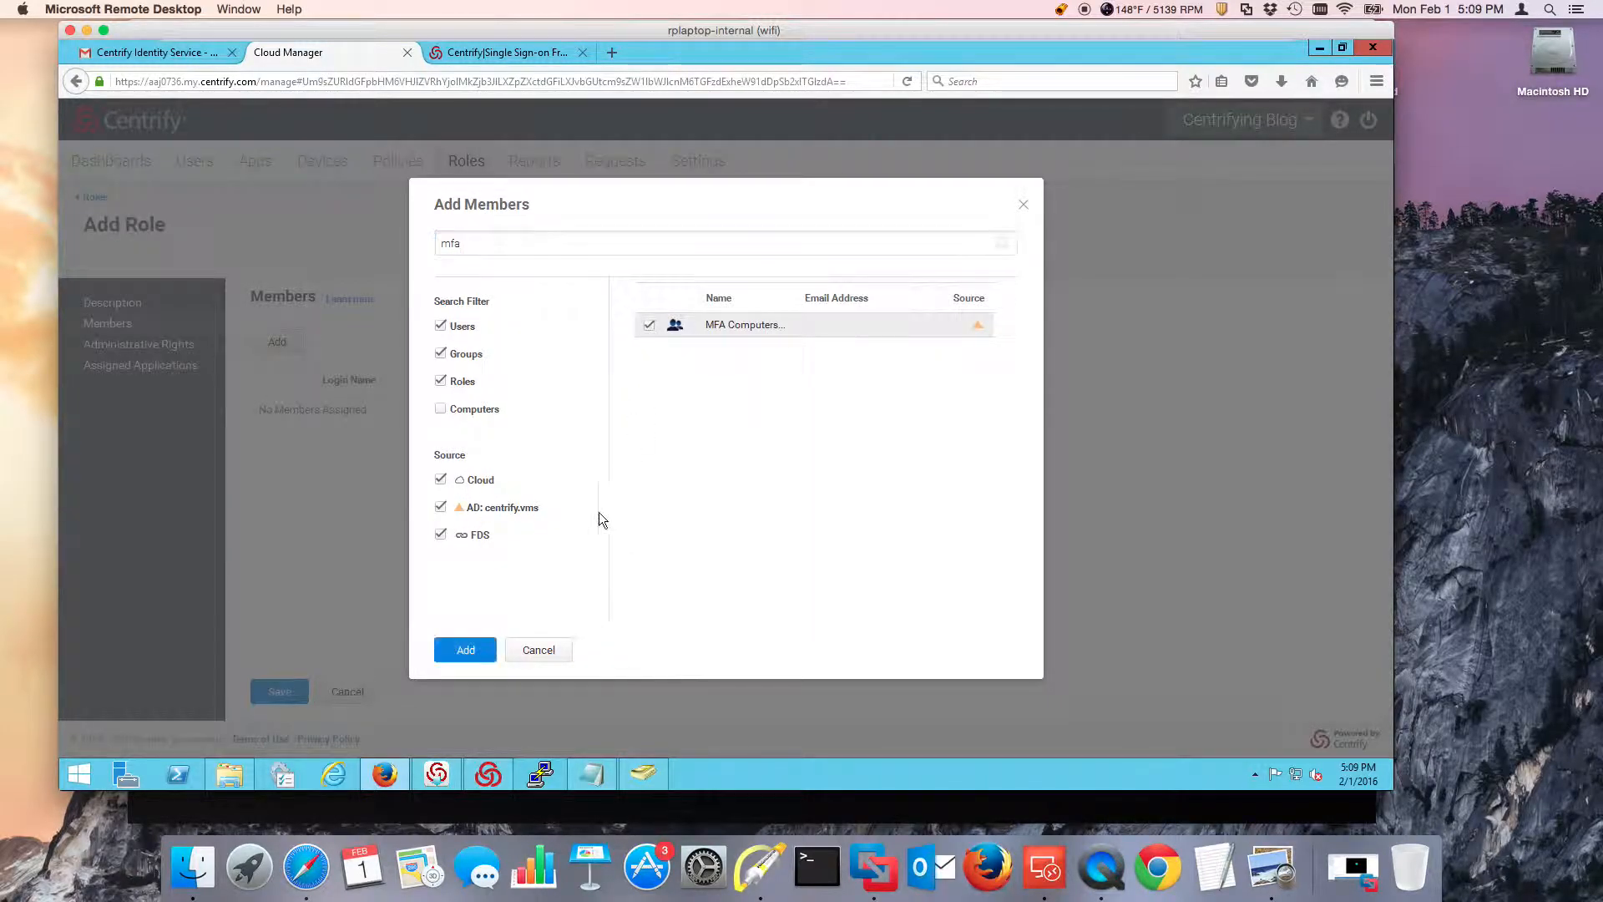
pyautogui.click(465, 649)
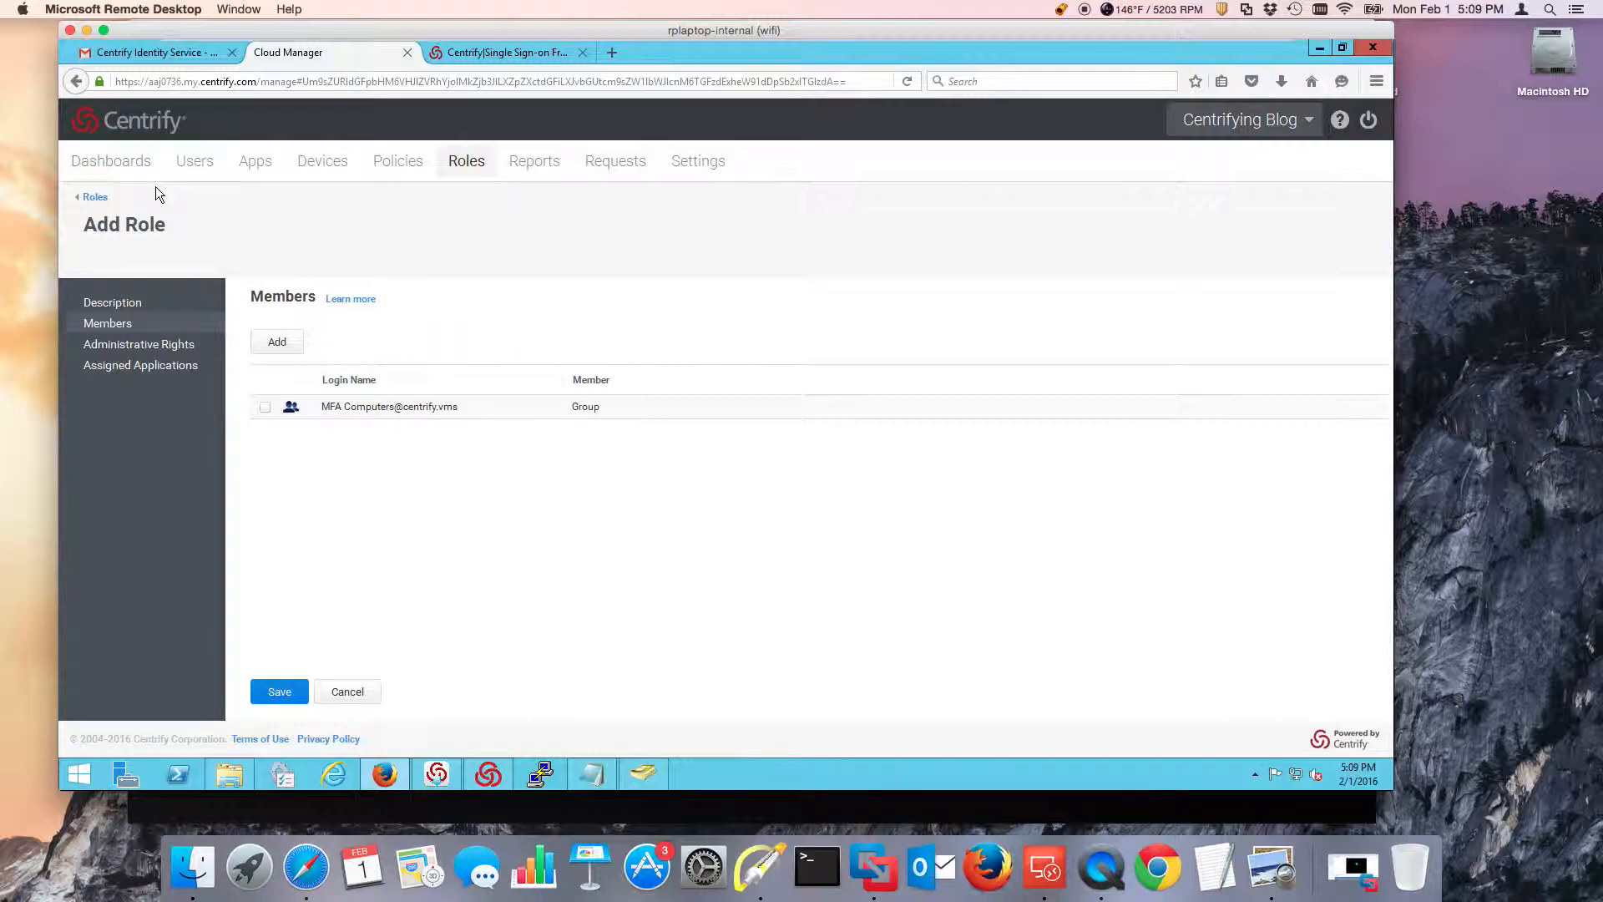
# Assign the Server Login and Privilege Elevation administrative right to the new role and save it.
pyautogui.click(150, 349)
pyautogui.click(265, 341)
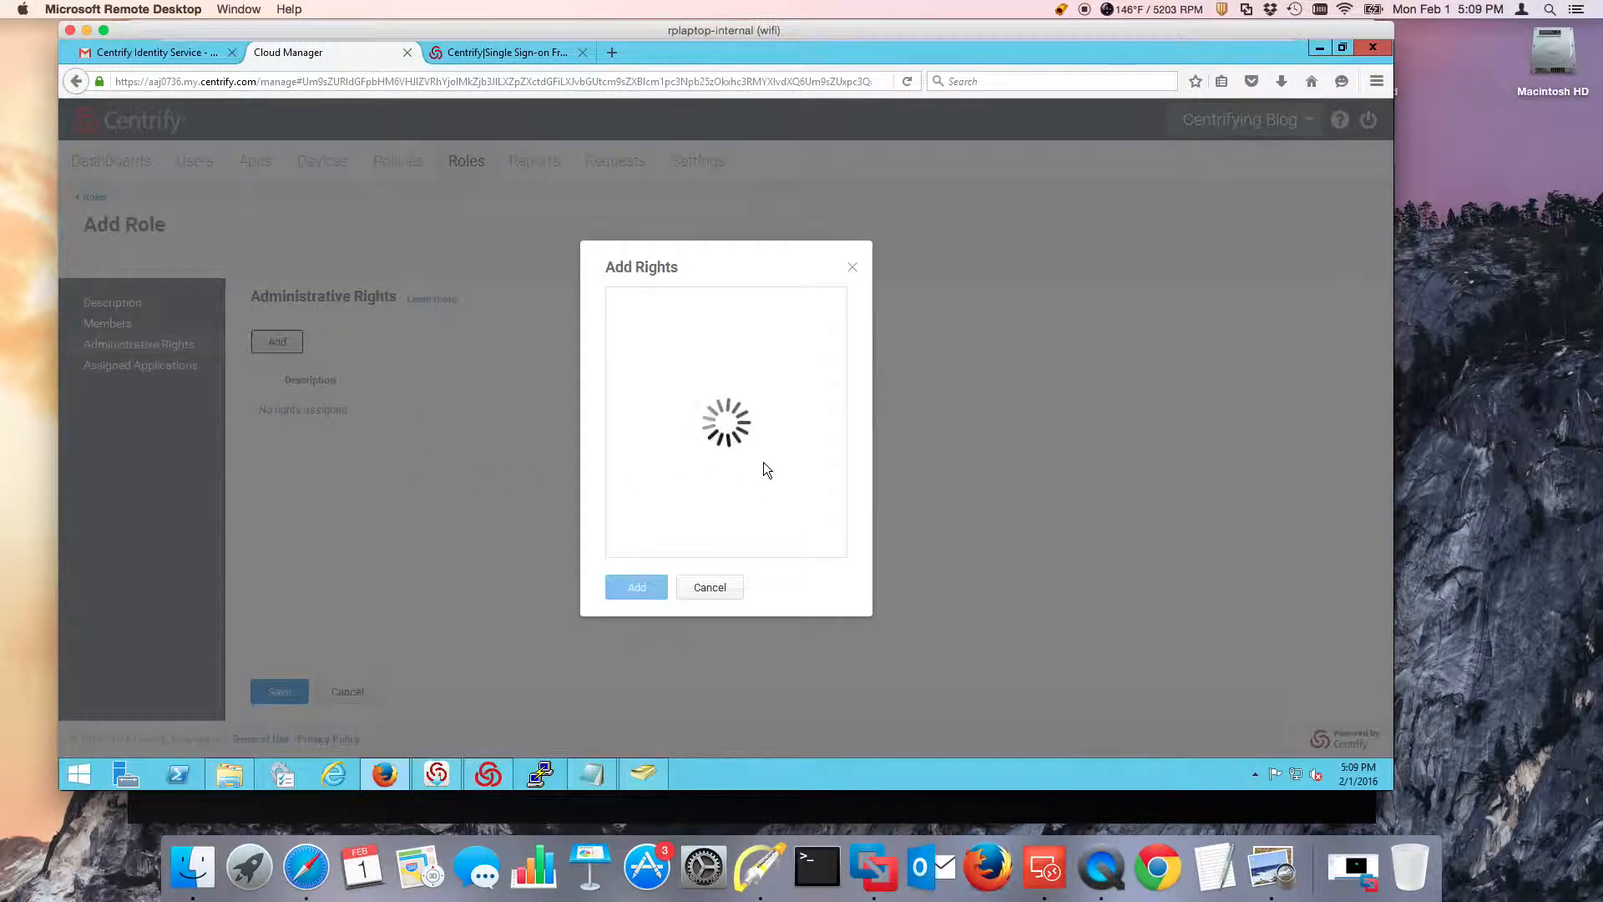
pyautogui.moveTo(839, 392); pyautogui.dragTo(844, 512)
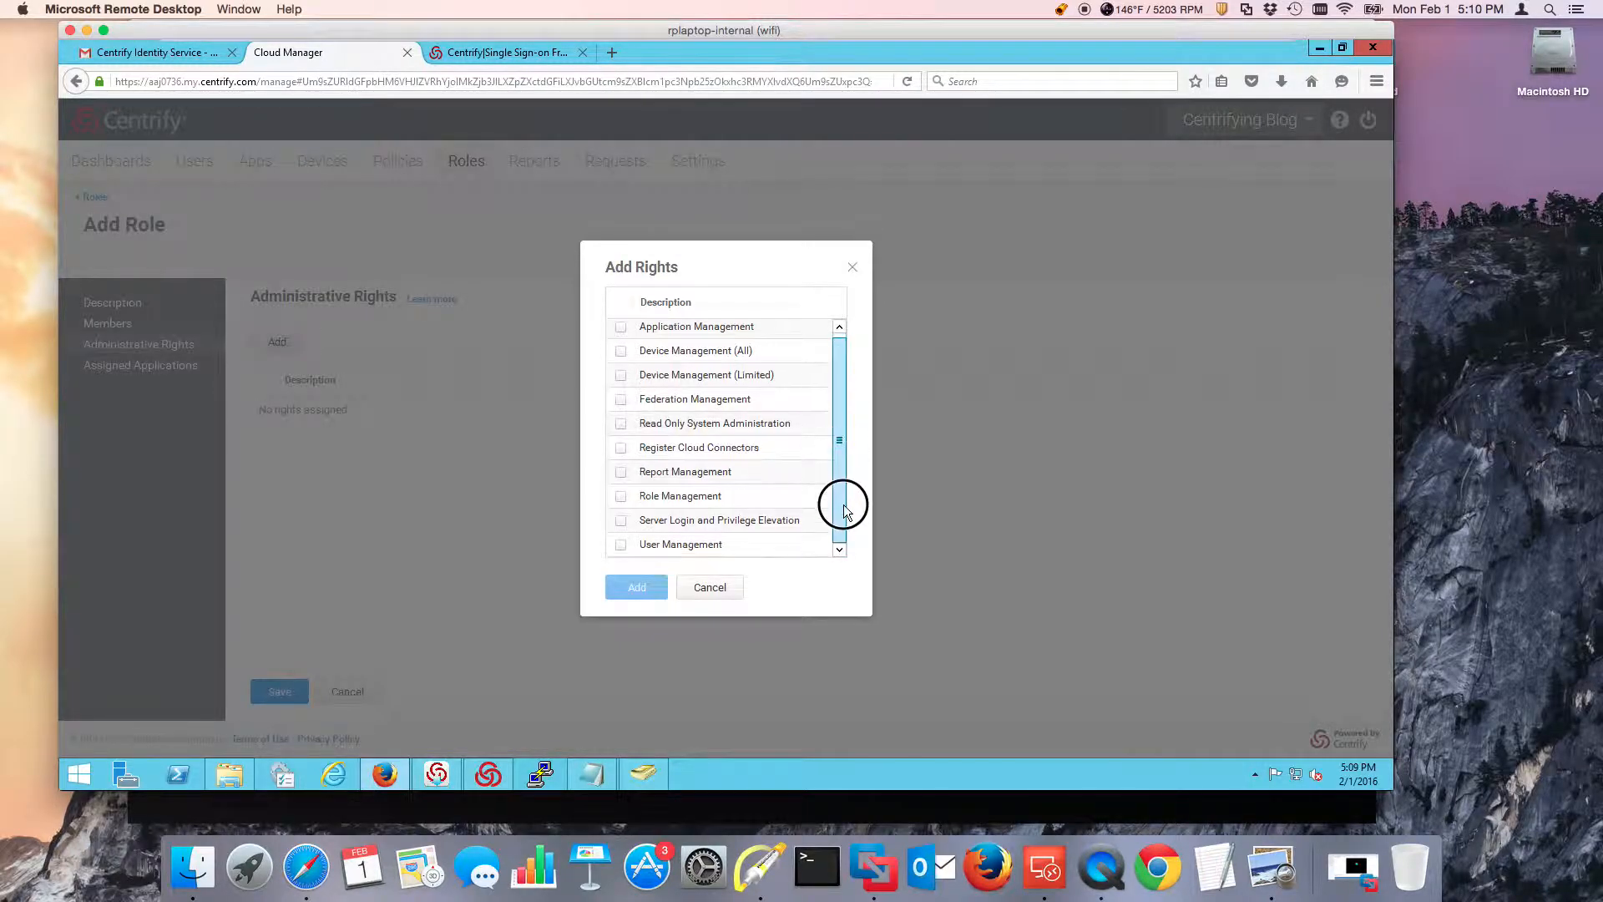
pyautogui.click(621, 521)
pyautogui.click(650, 587)
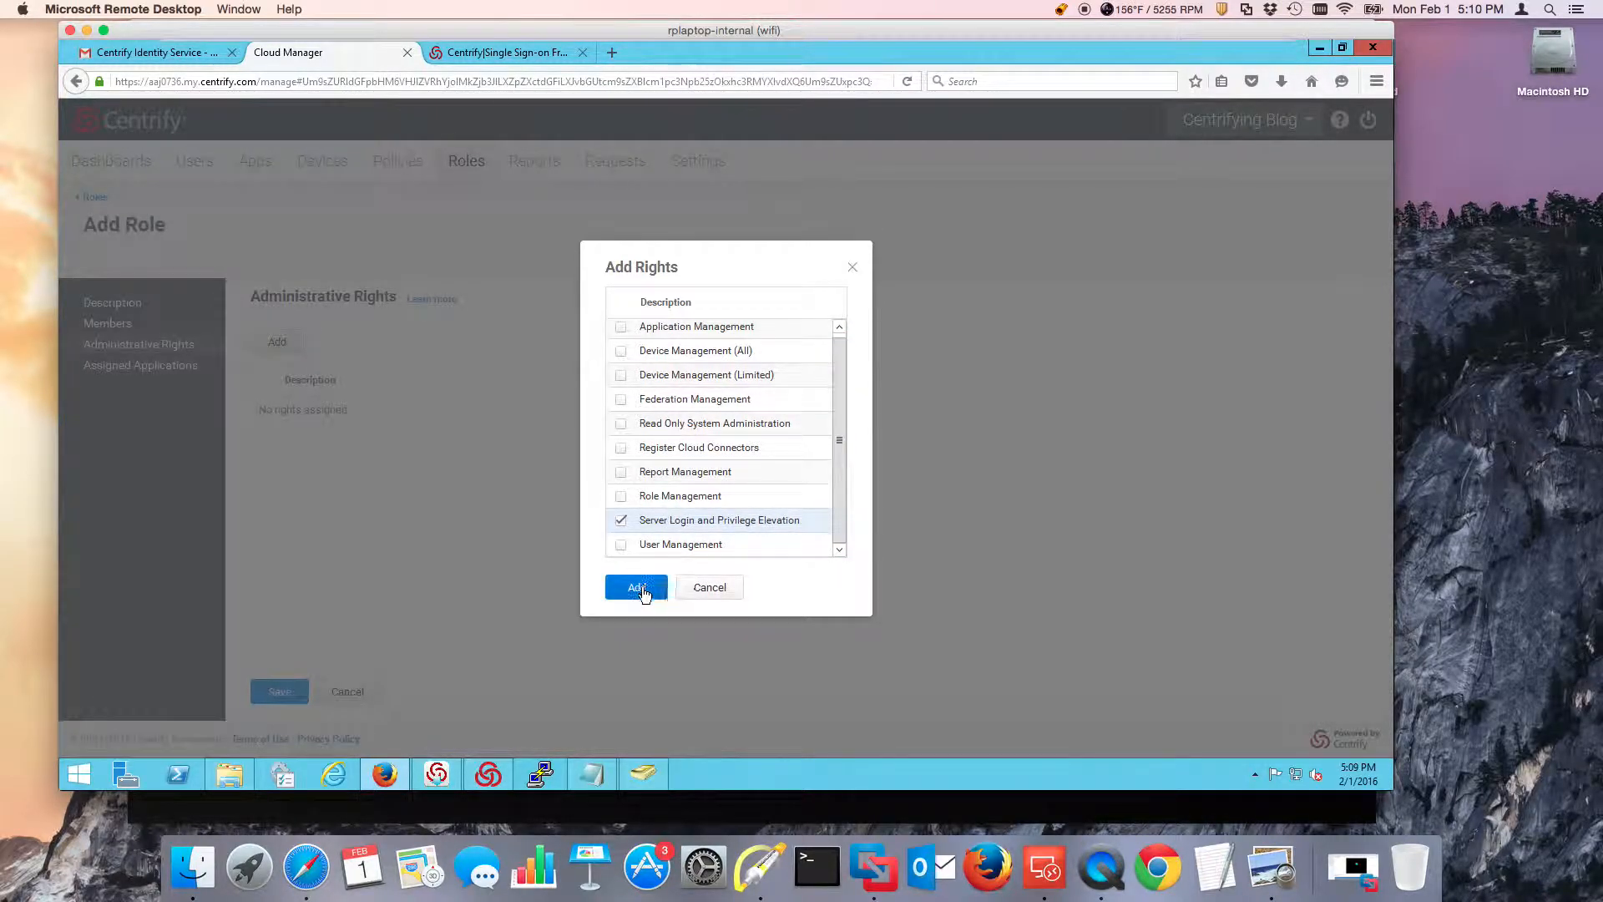
pyautogui.click(280, 692)
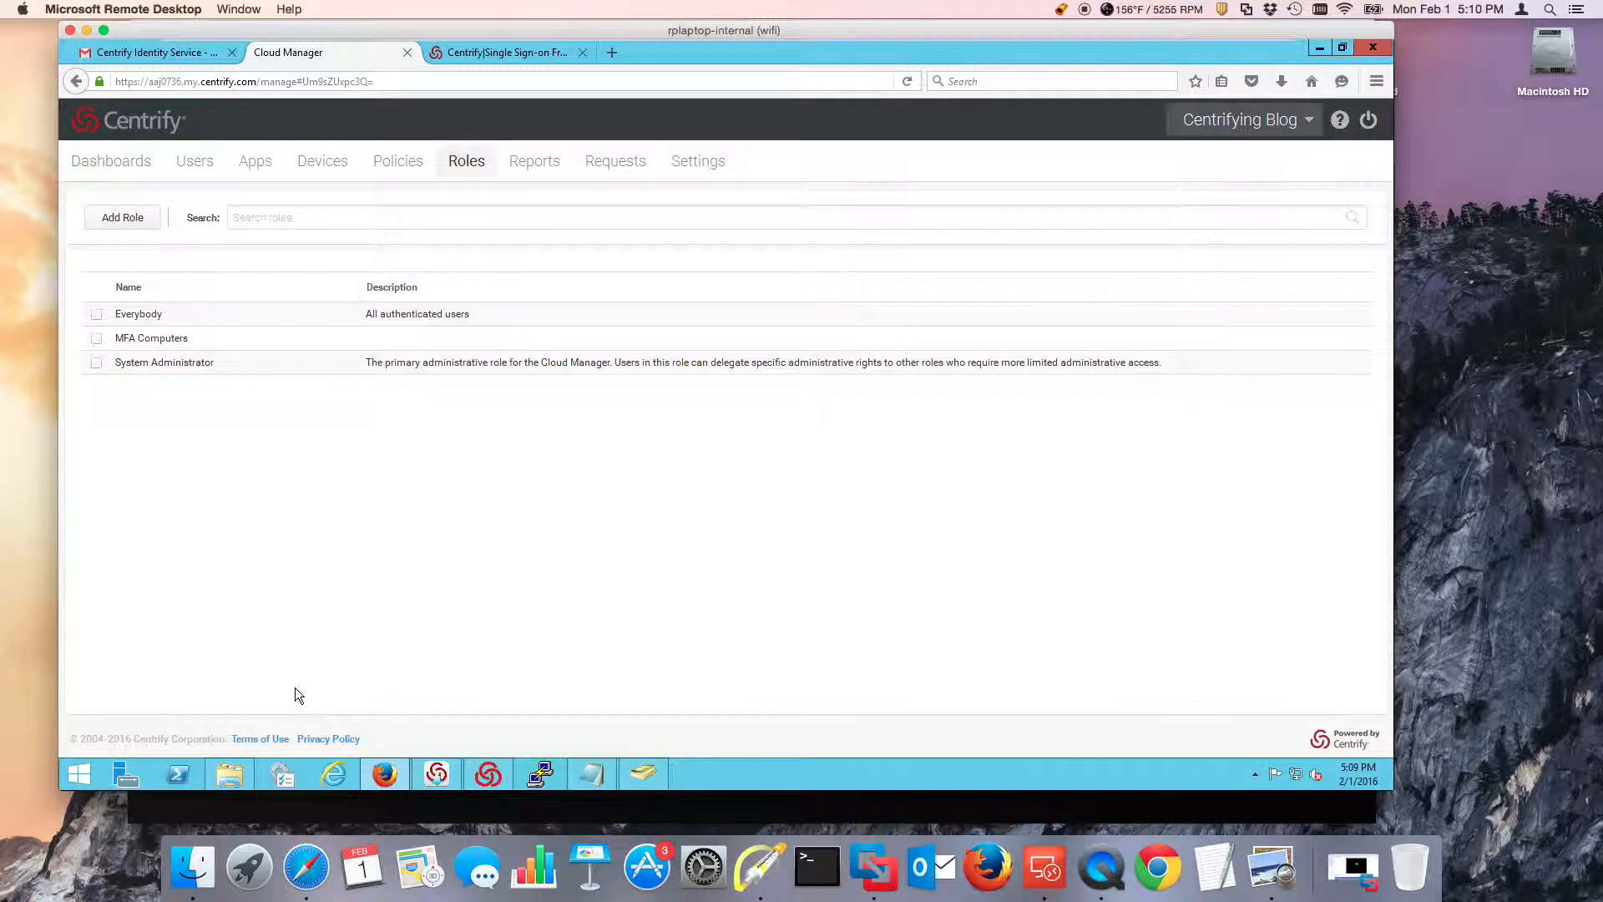
# Examine the Login Authentication settings in the Default Policy's User Security Policies, including session parameters and other settings.
pyautogui.click(403, 162)
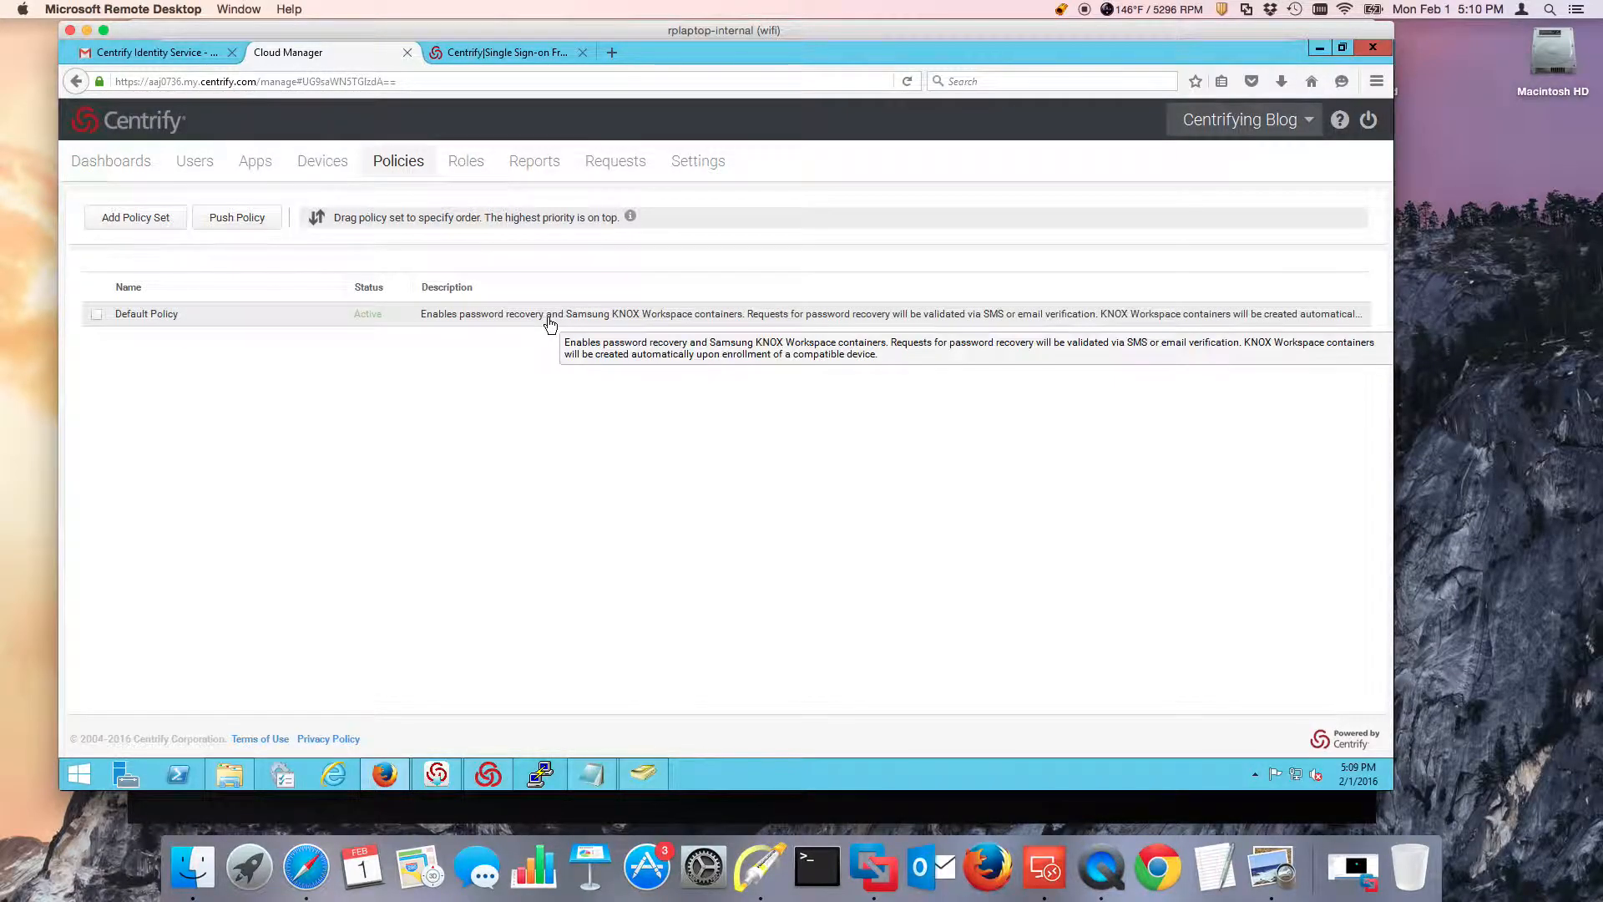
pyautogui.click(548, 318)
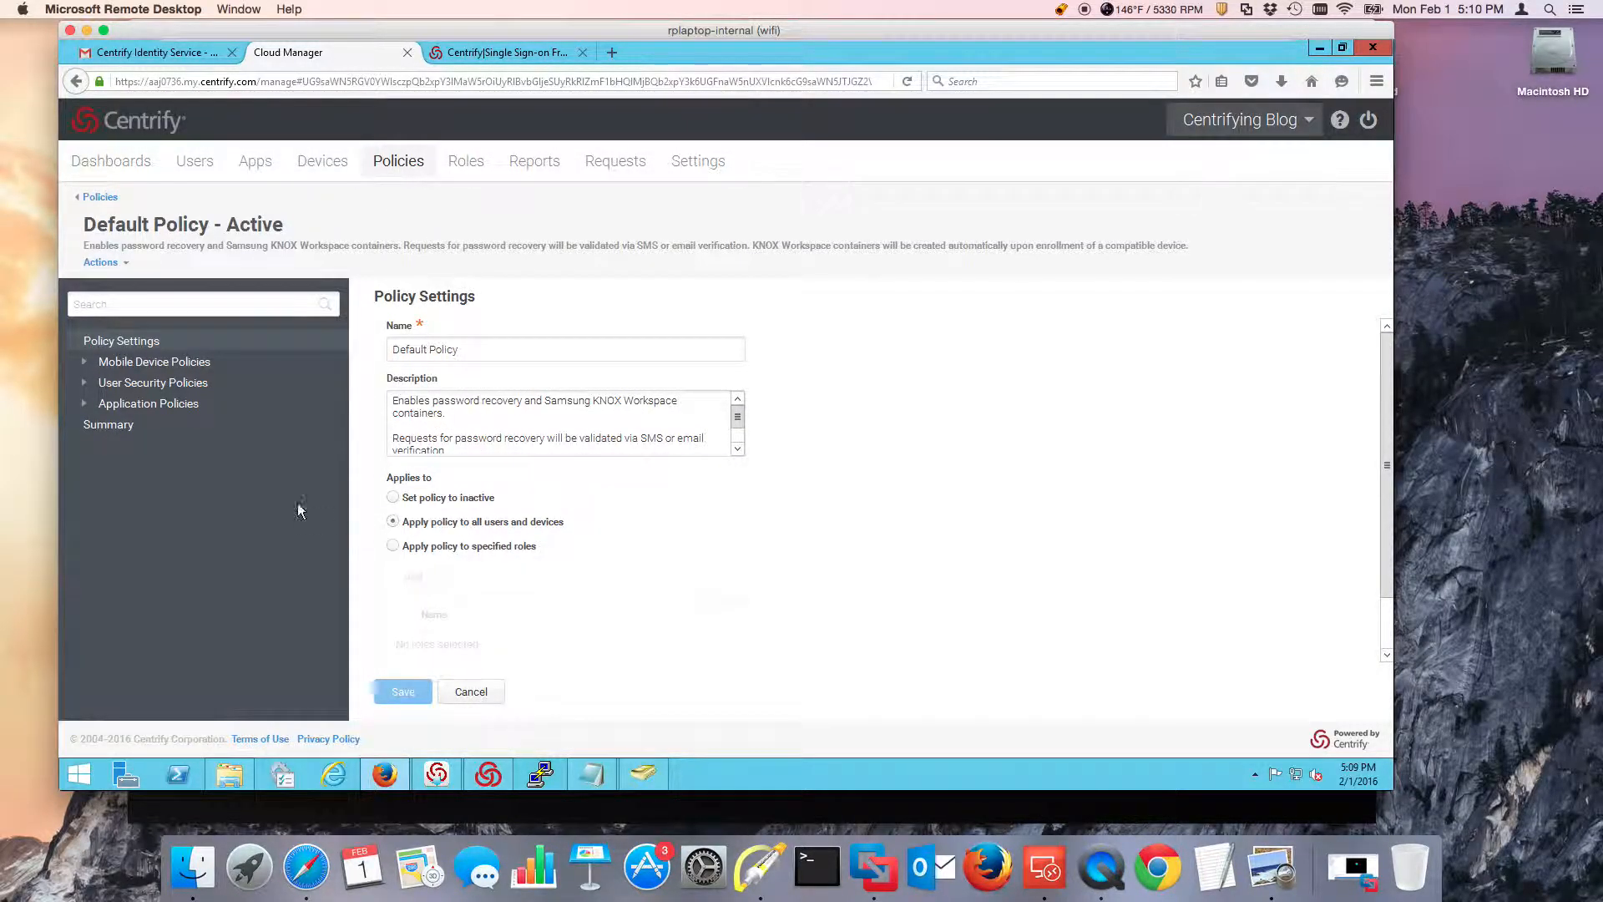
pyautogui.click(90, 385)
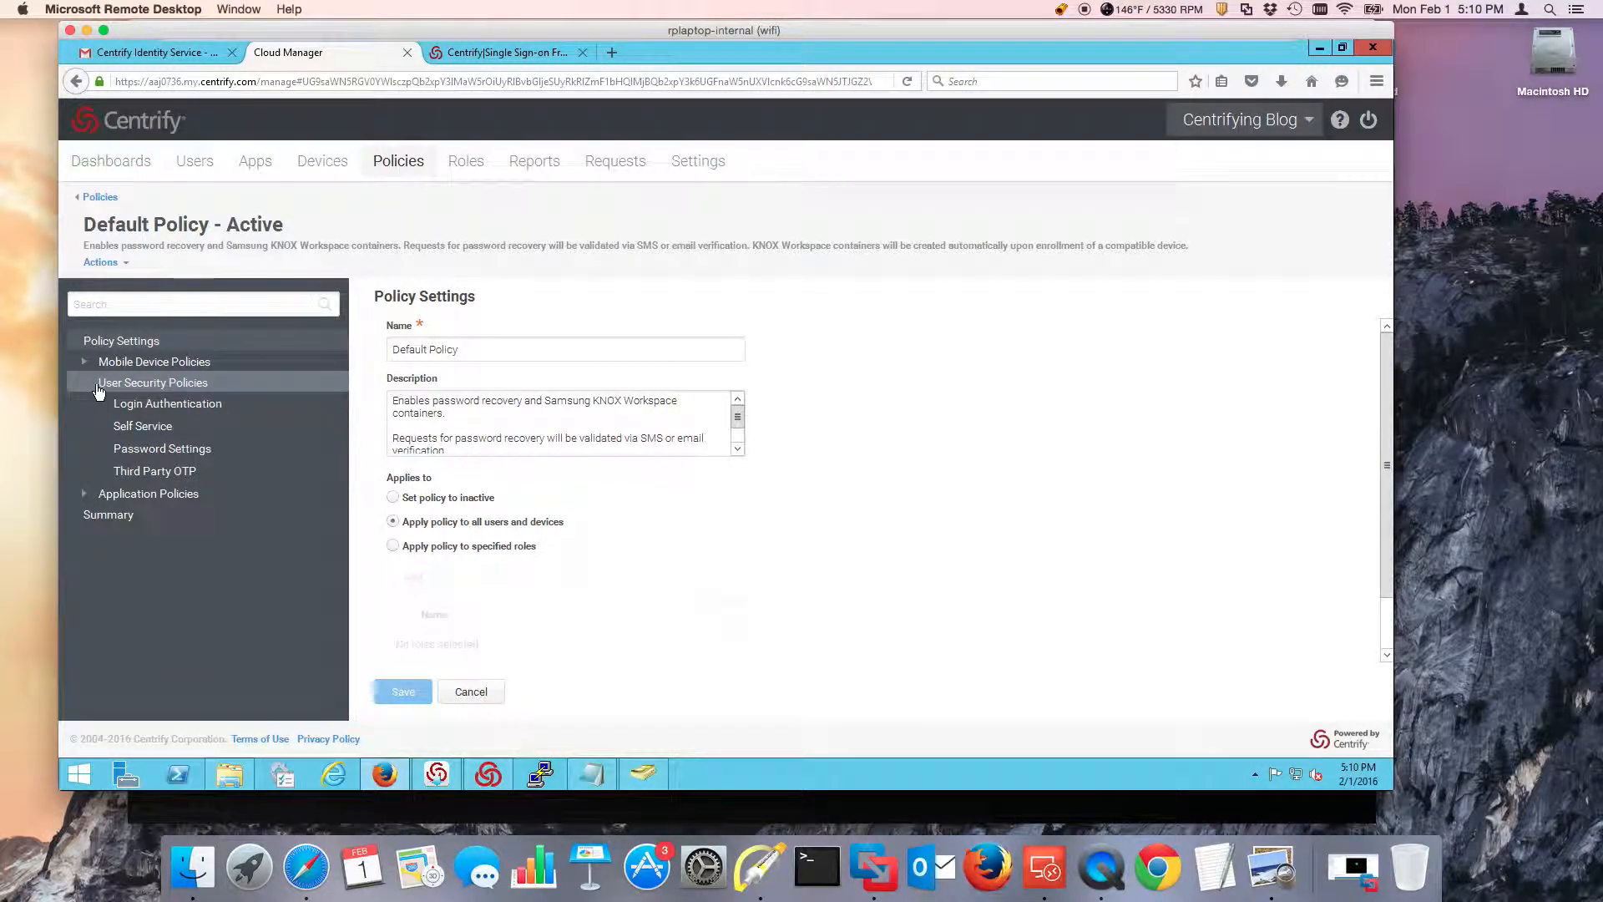
pyautogui.click(169, 406)
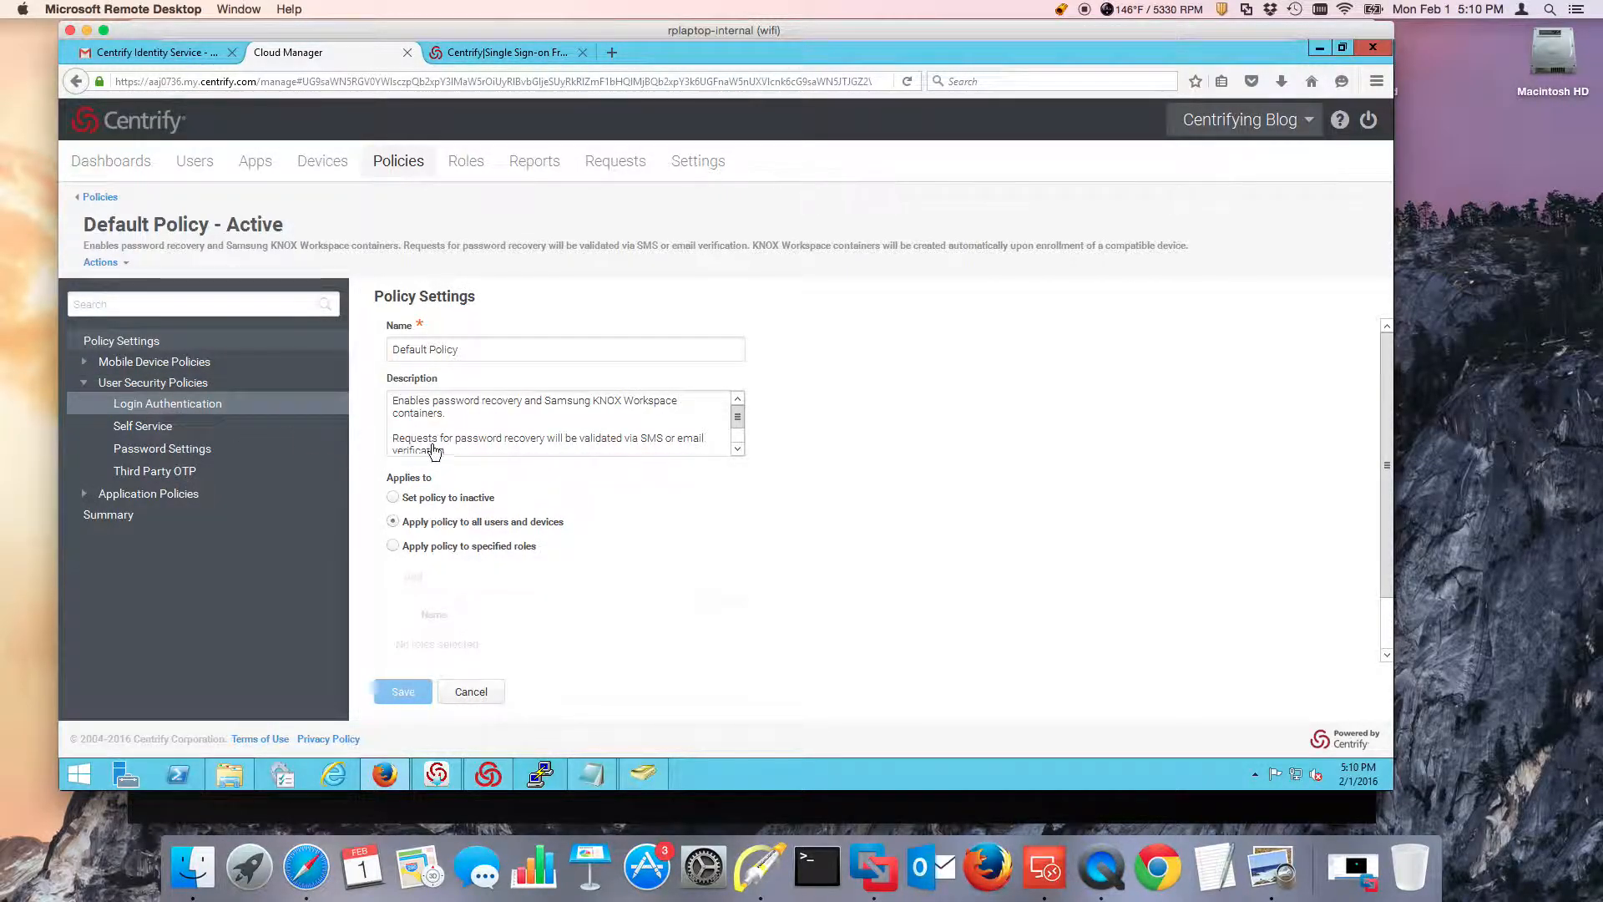
pyautogui.scroll(-1, 860, 510)
pyautogui.scroll(-6, 859, 509)
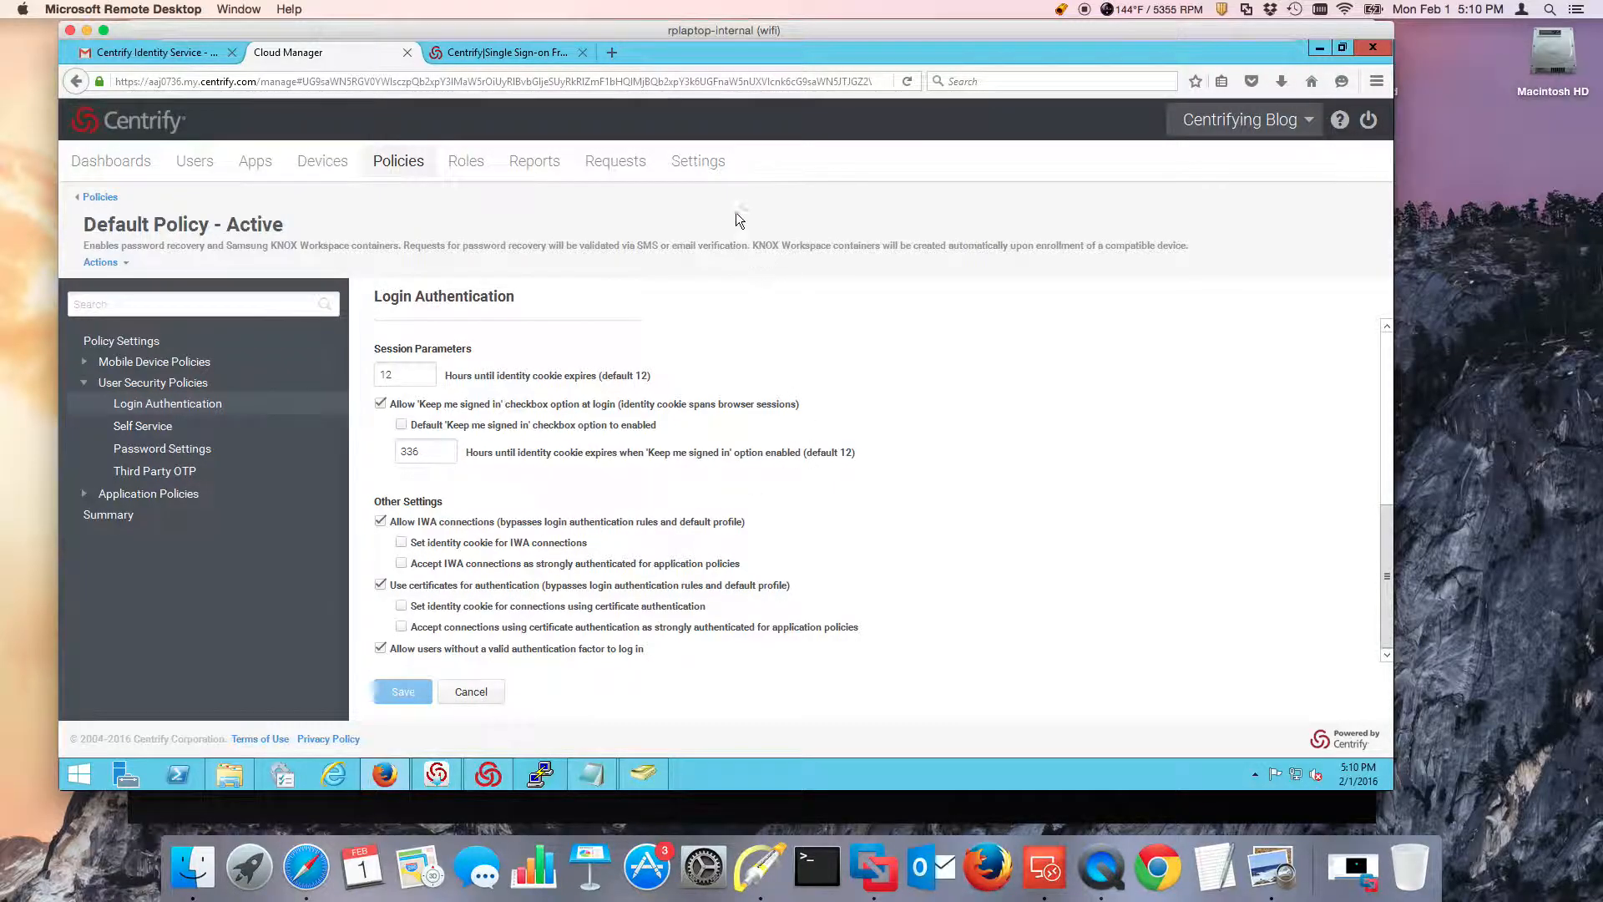
# Disable the LDAP Proxy service on the member cloud connector.
pyautogui.click(700, 163)
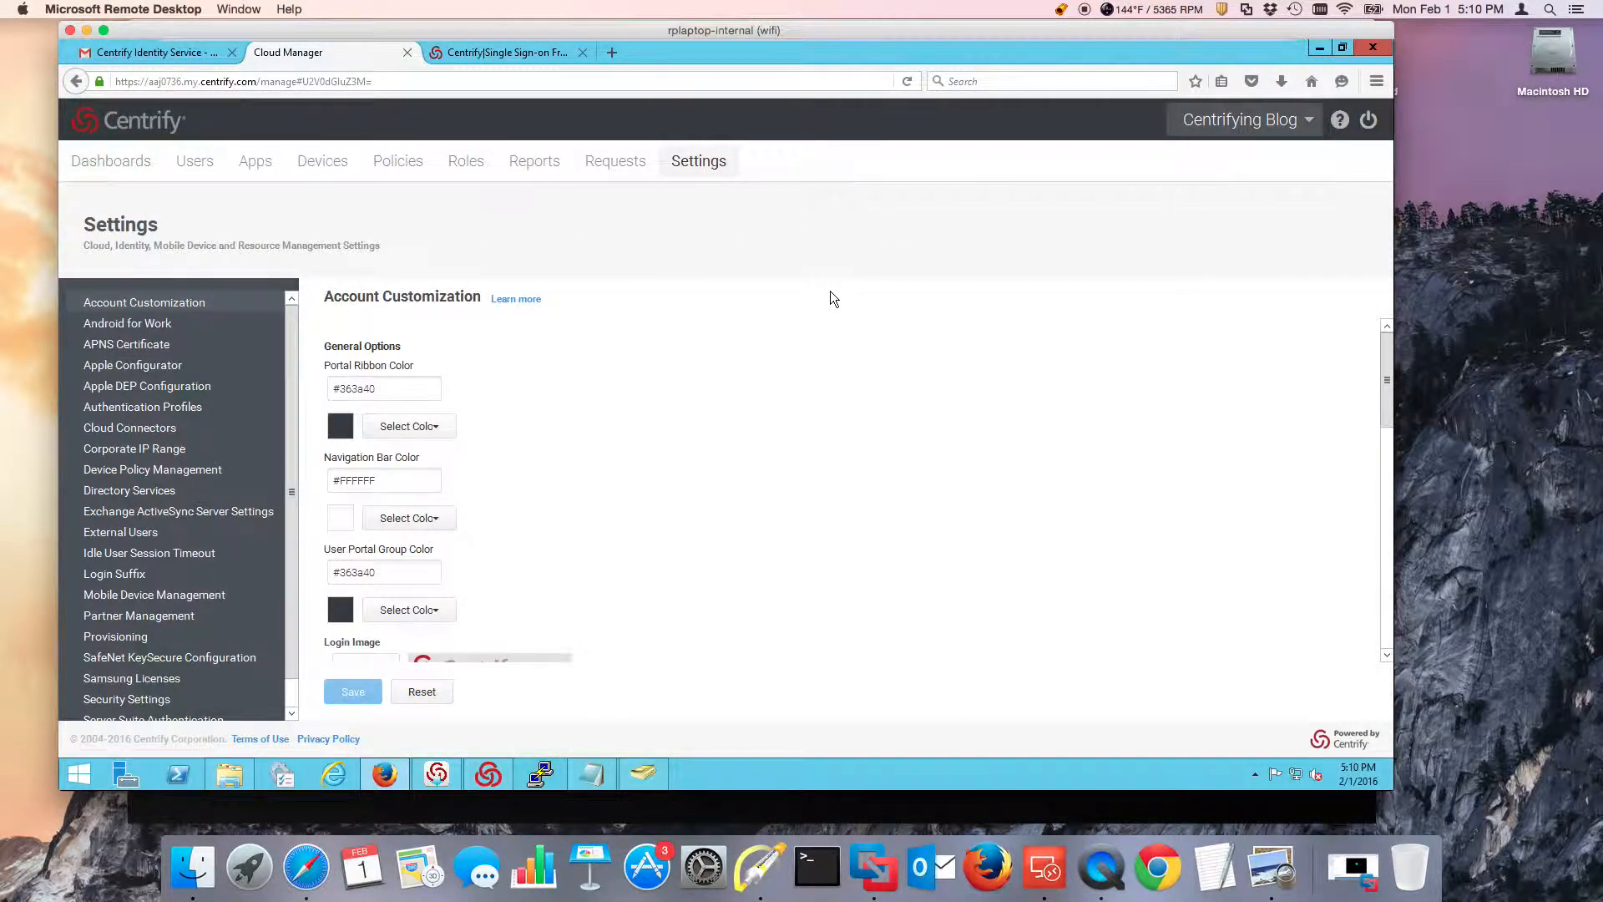
pyautogui.click(132, 435)
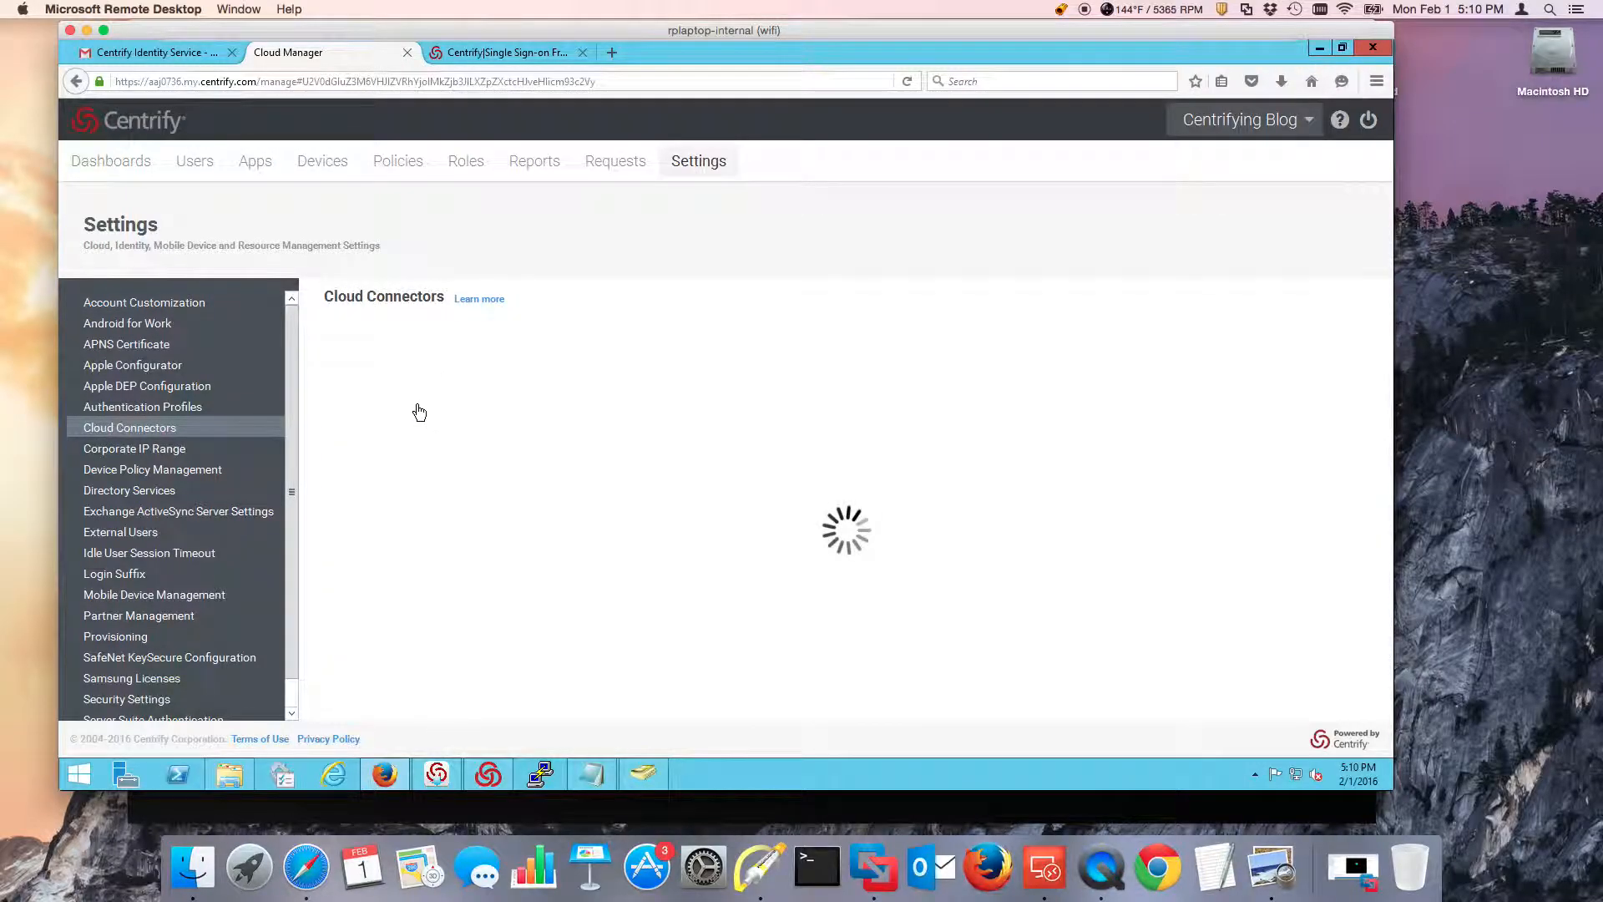
pyautogui.click(367, 383)
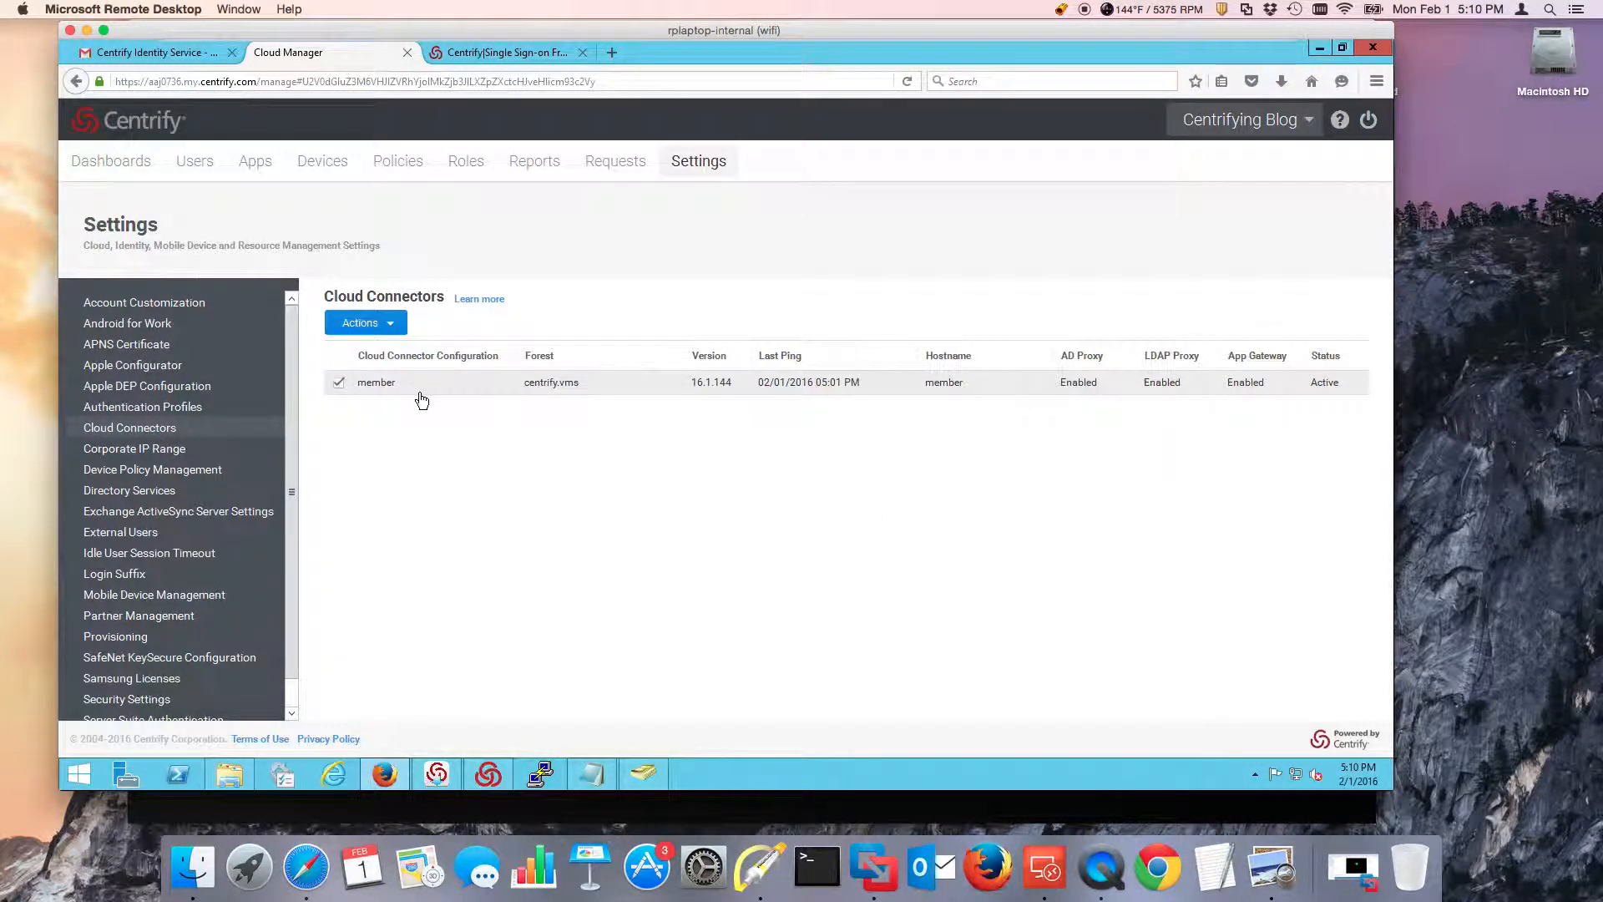
pyautogui.click(393, 324)
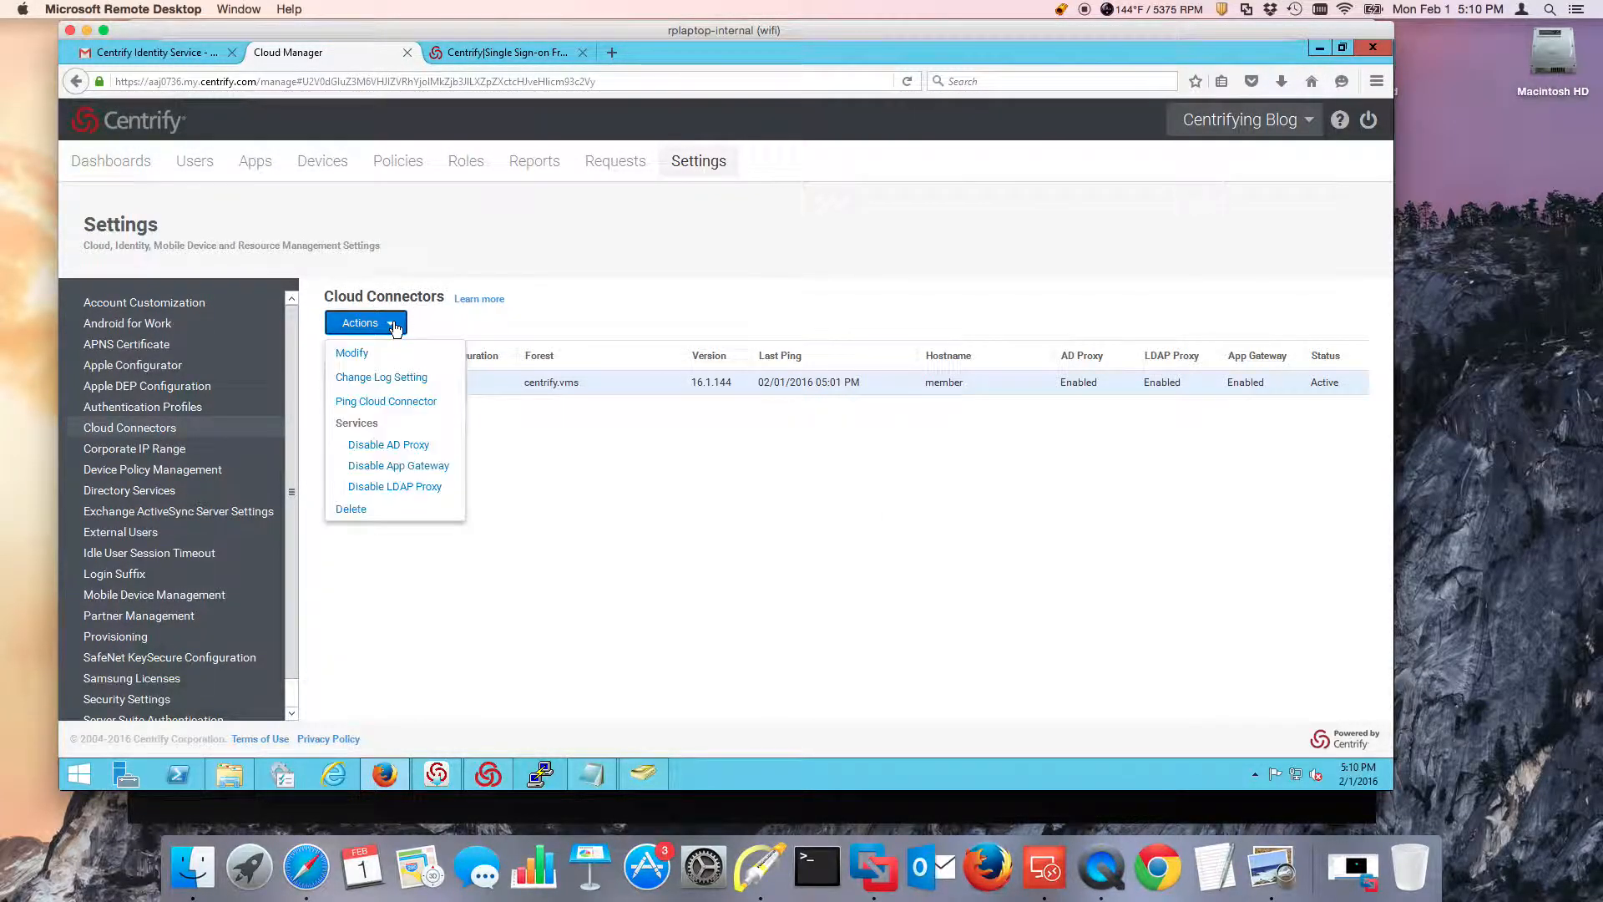
pyautogui.click(387, 489)
pyautogui.click(589, 464)
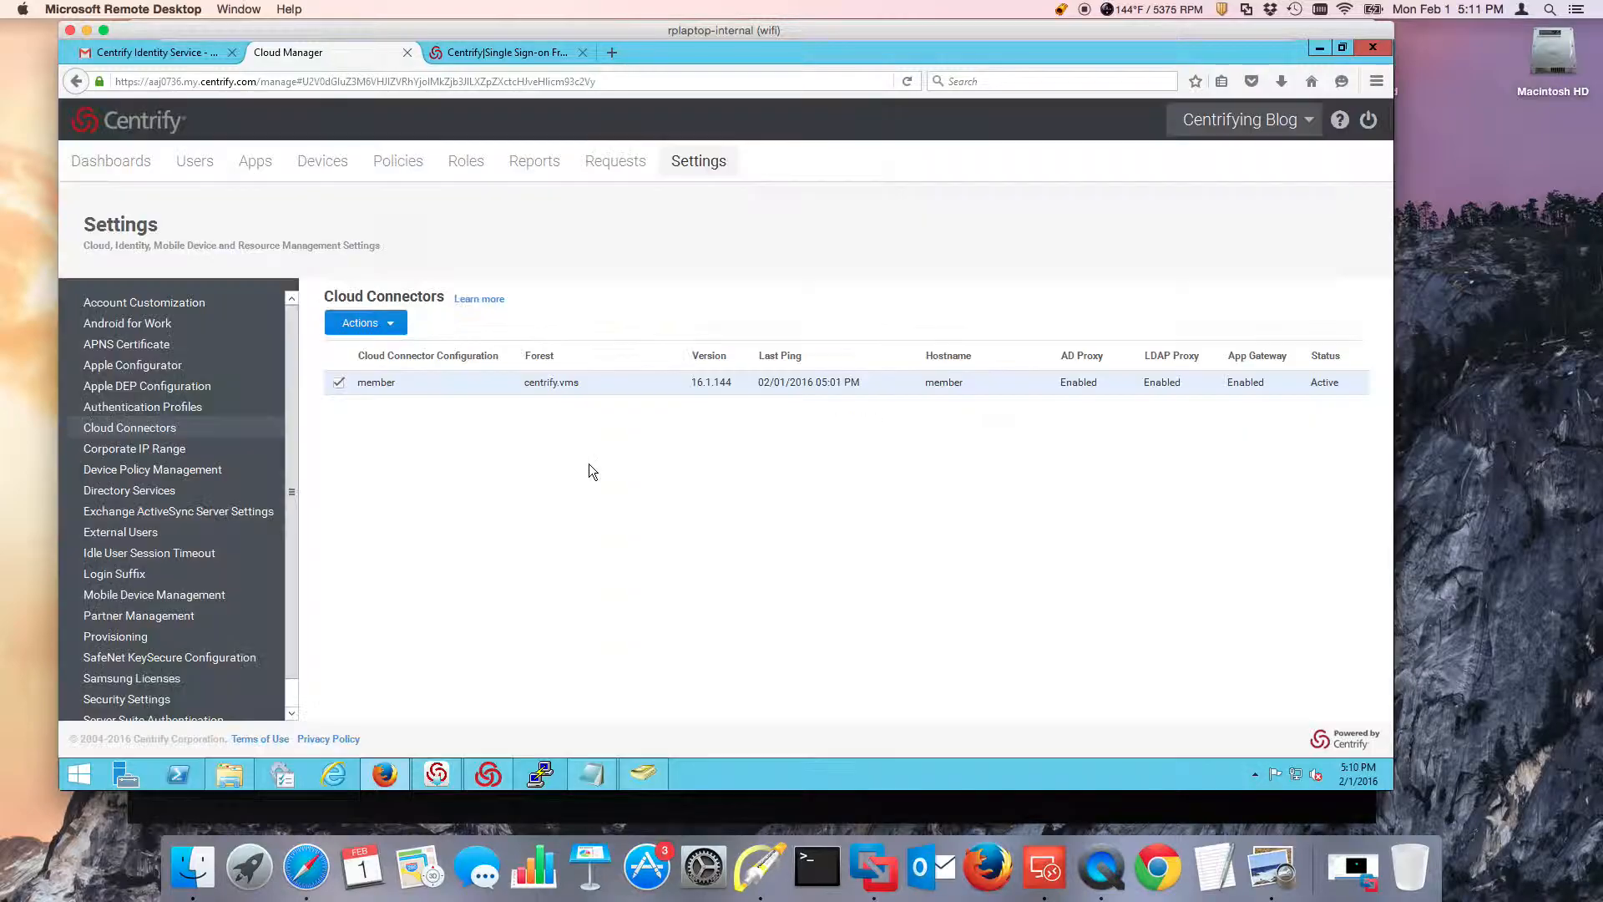
# Try to disable the App Gateway service on the member cloud connector.
pyautogui.click(384, 325)
pyautogui.click(1015, 583)
pyautogui.click(343, 386)
pyautogui.click(382, 323)
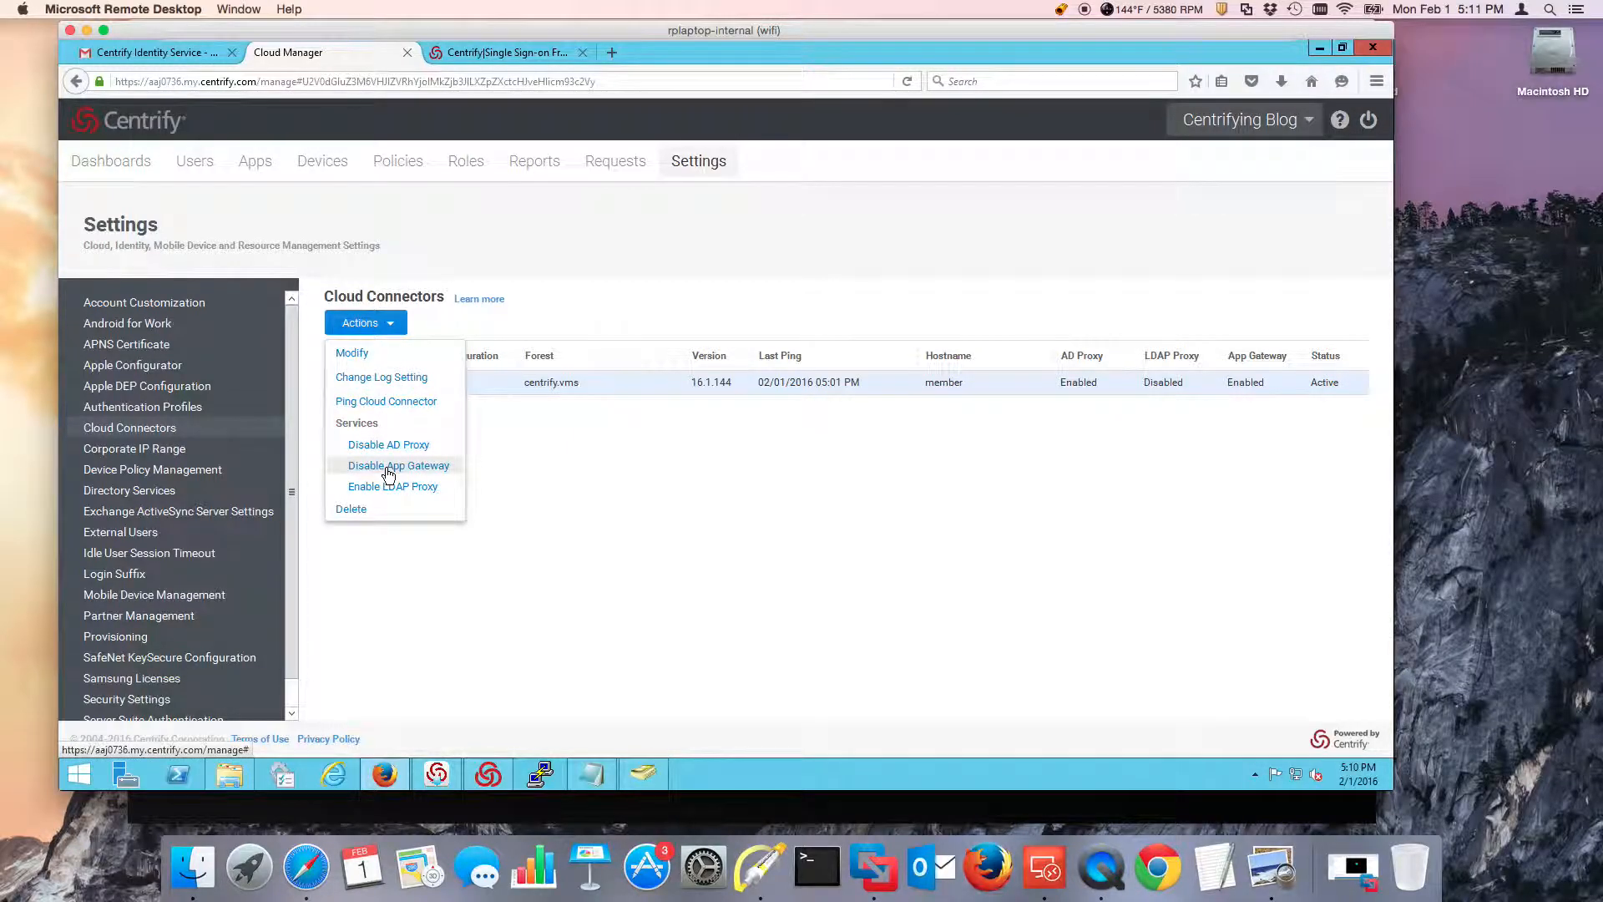
pyautogui.click(388, 467)
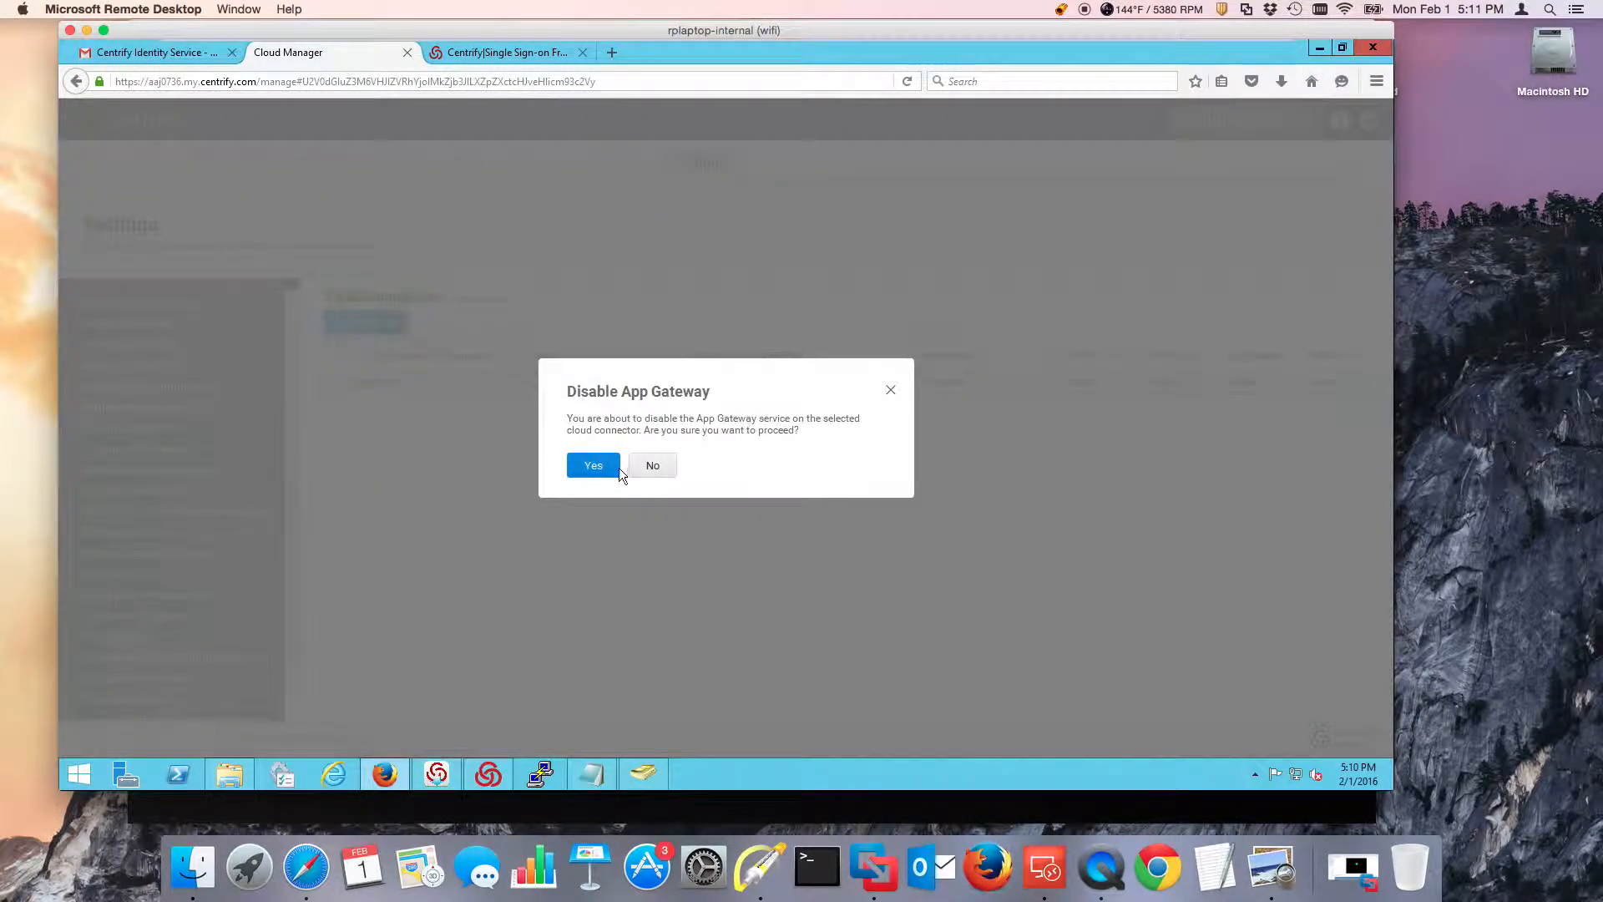
pyautogui.click(620, 468)
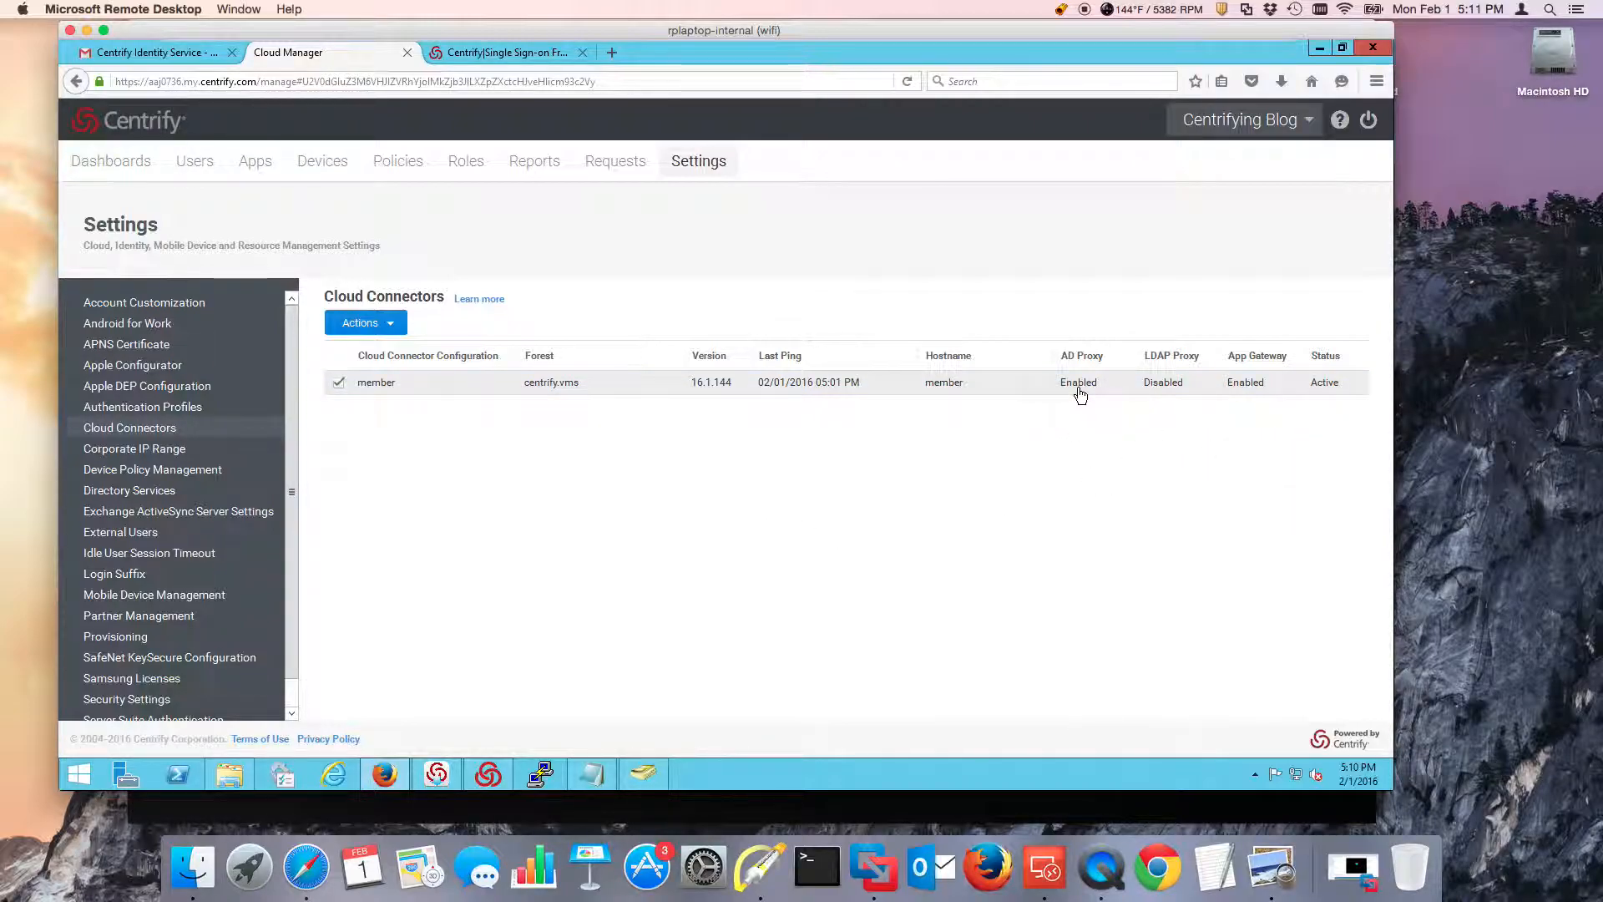
# Reload the Cloud Connectors settings page and skip the initial configuration wizard.
pyautogui.click(369, 324)
pyautogui.click(906, 81)
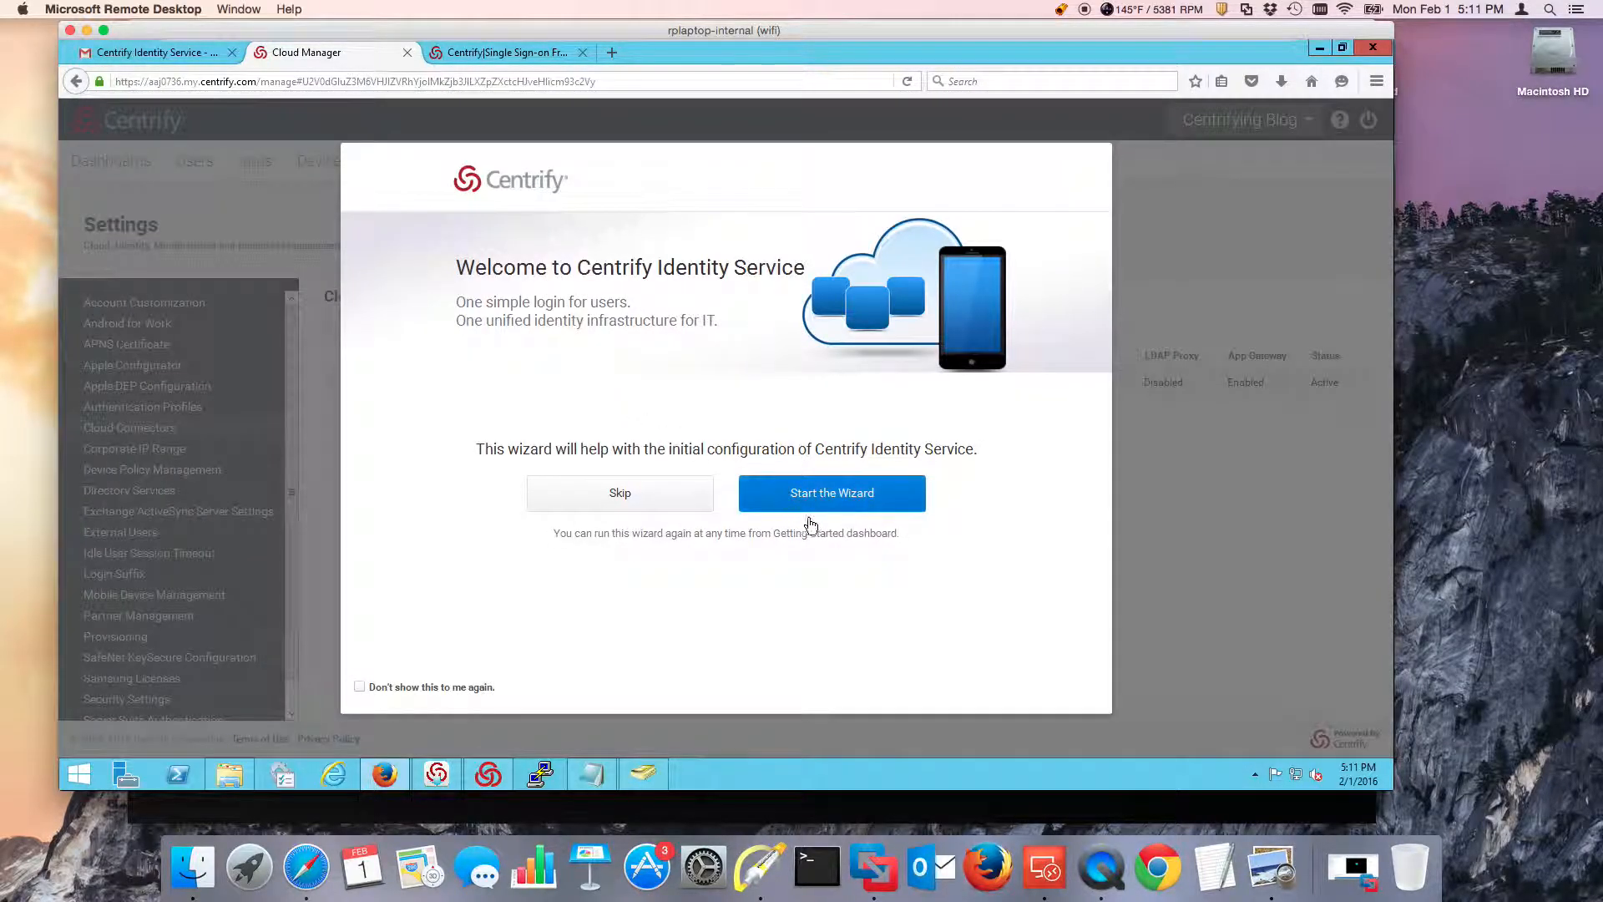
pyautogui.click(659, 501)
# Disable the member cloud connector's App Gateway service and confirm the change.
pyautogui.click(362, 384)
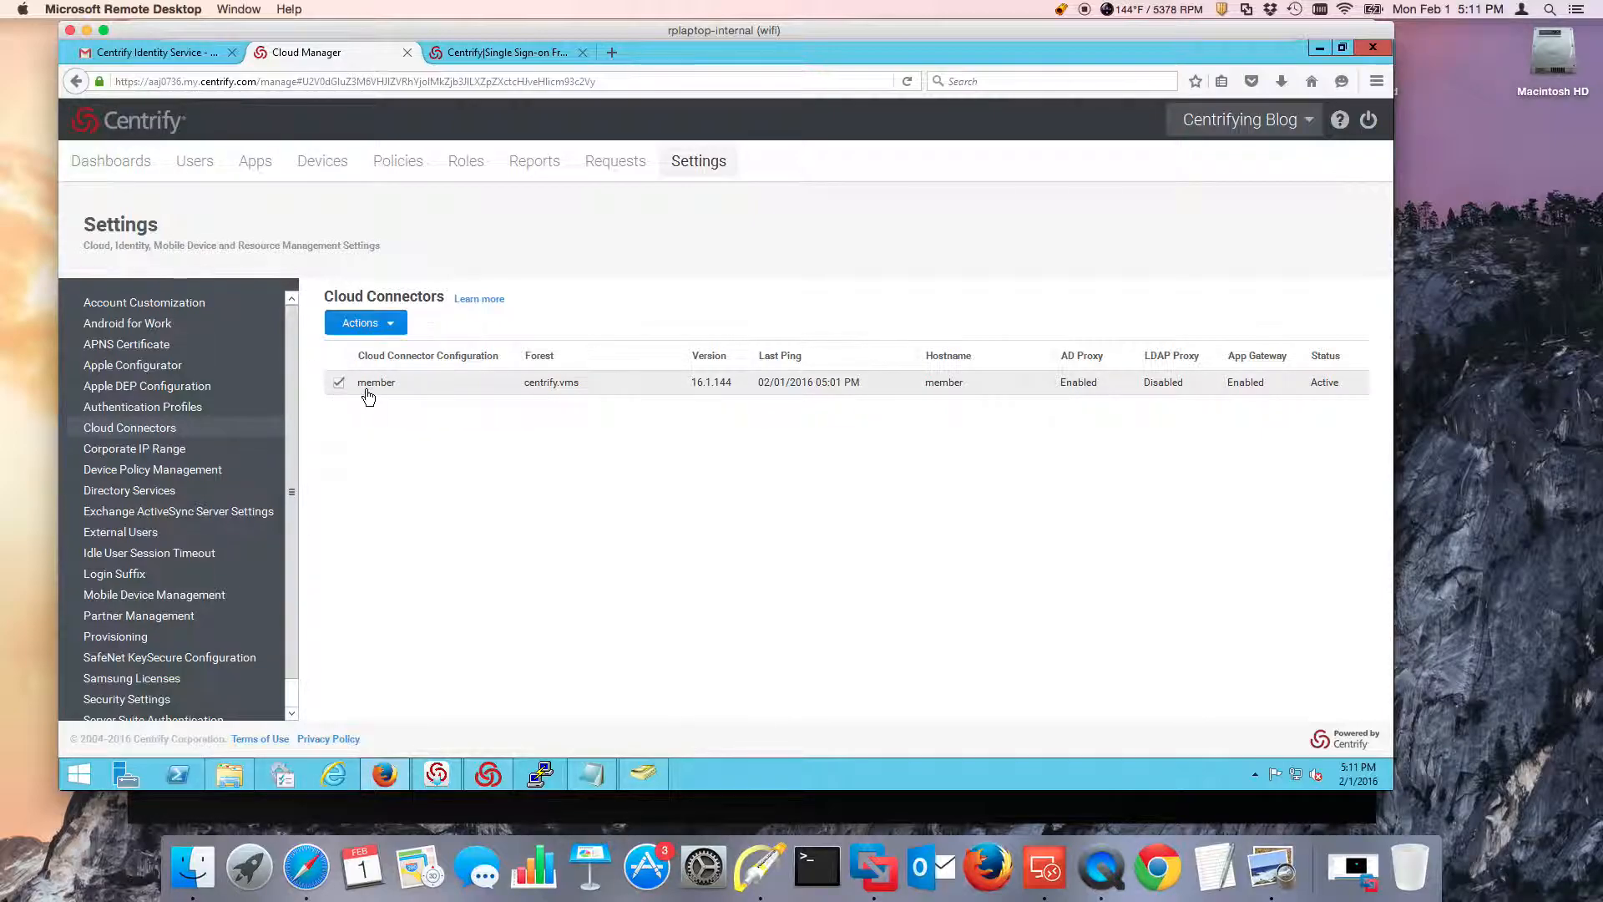
pyautogui.click(390, 324)
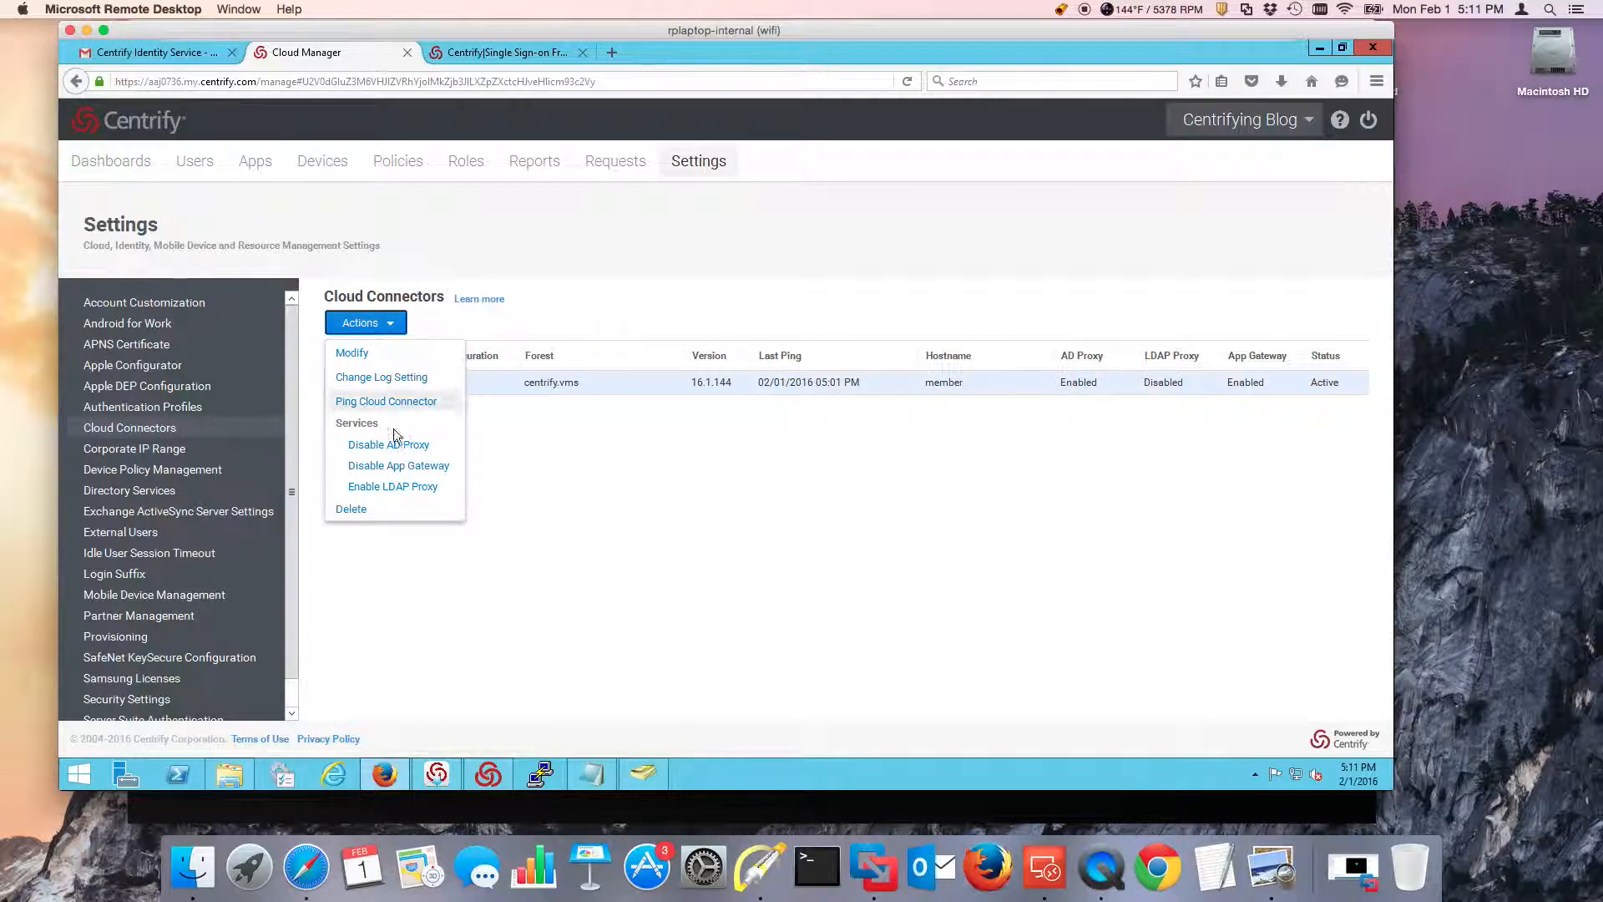
pyautogui.click(401, 465)
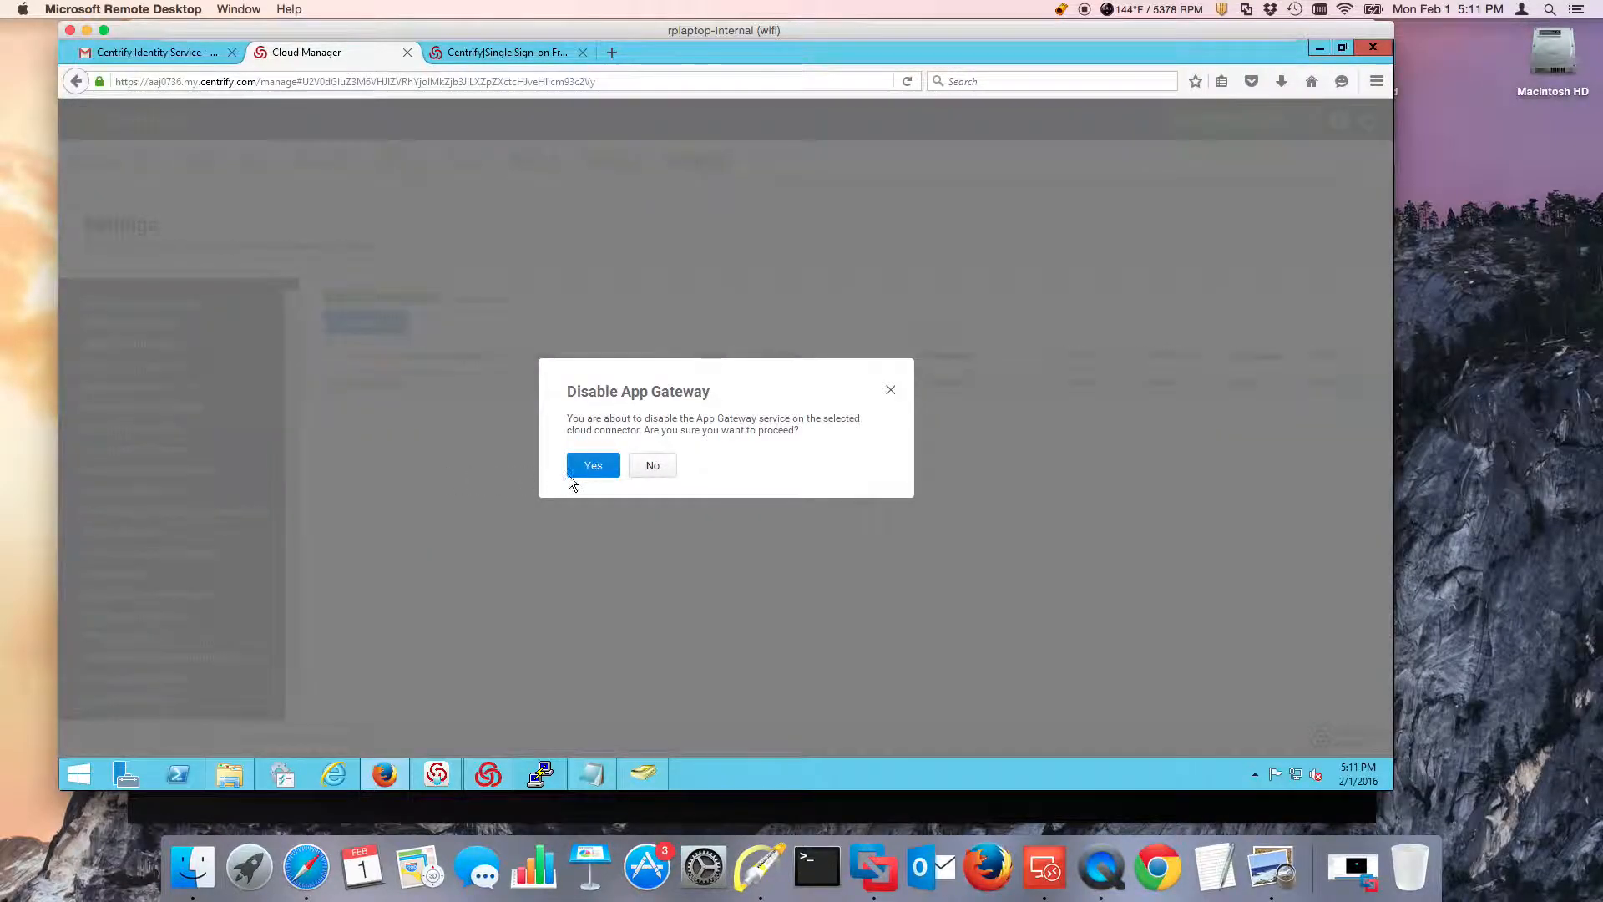
pyautogui.click(592, 474)
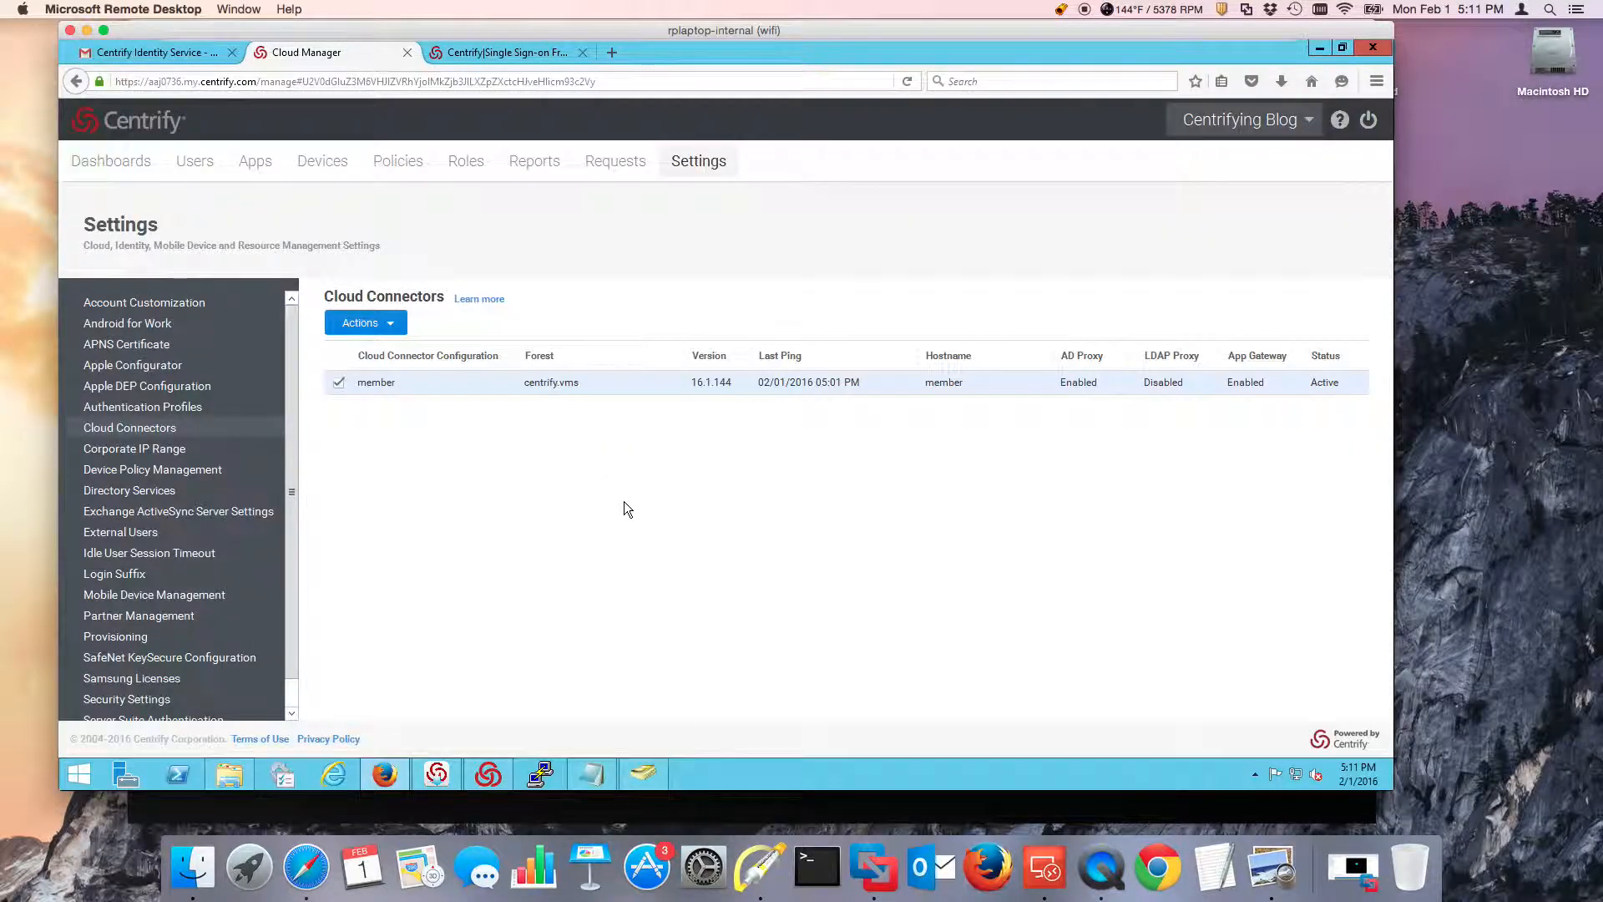